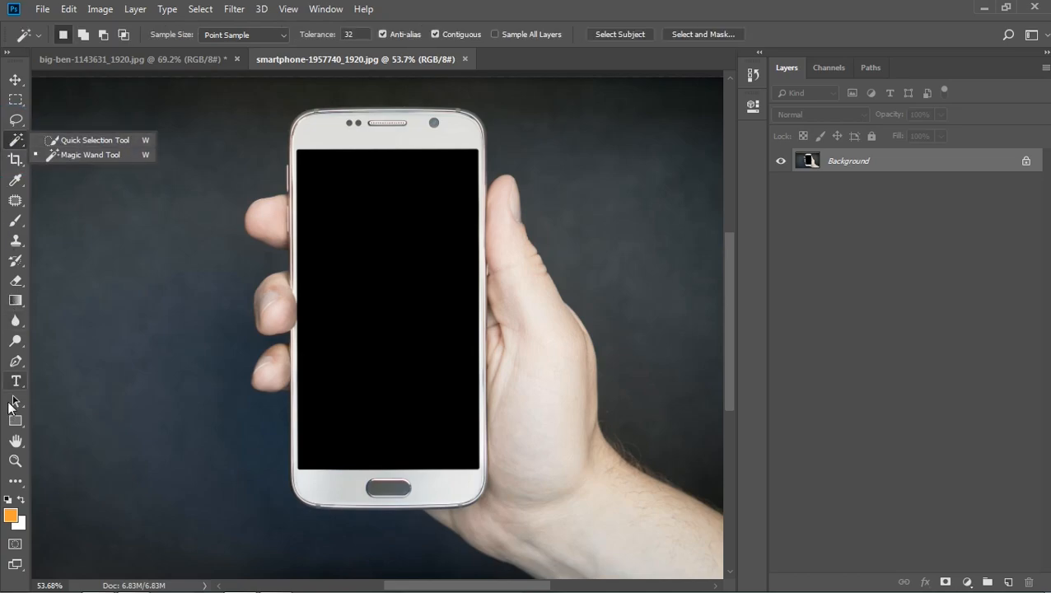
- Start a Pen tool path at the phone's lower-left corner and curve it up onto the phone's left edge
click(16, 361)
scroll(344, 516, up, 5)
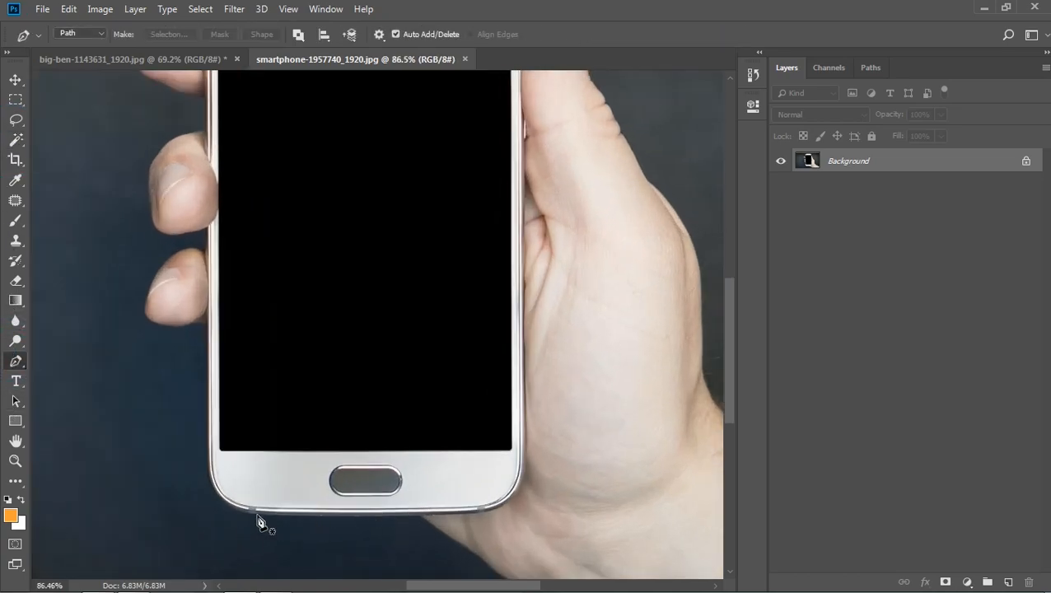
scroll(251, 518, up, 2)
scroll(243, 519, up, 2)
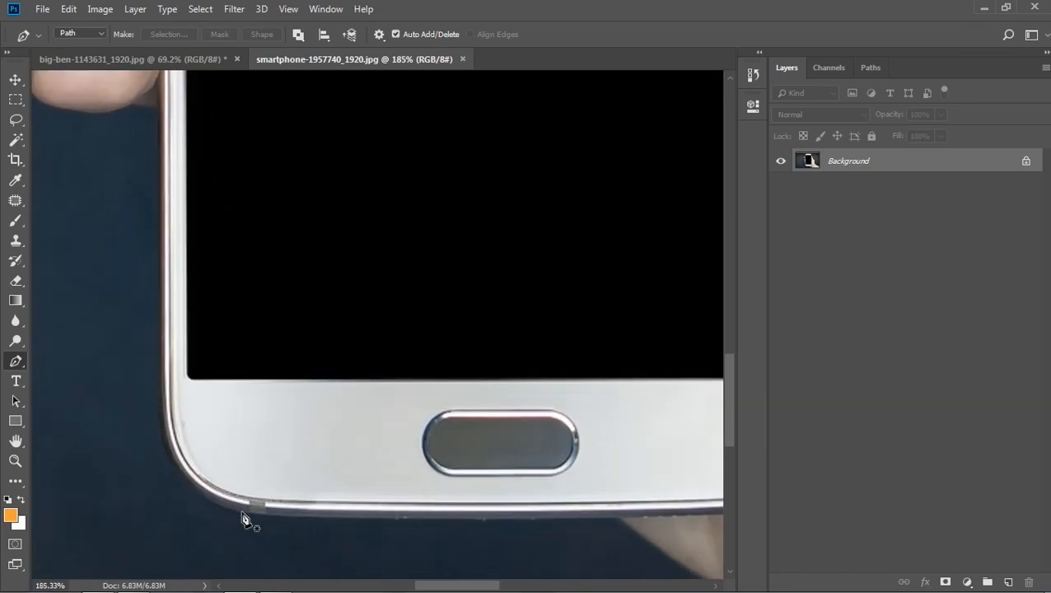
click(240, 513)
drag(159, 390, 160, 277)
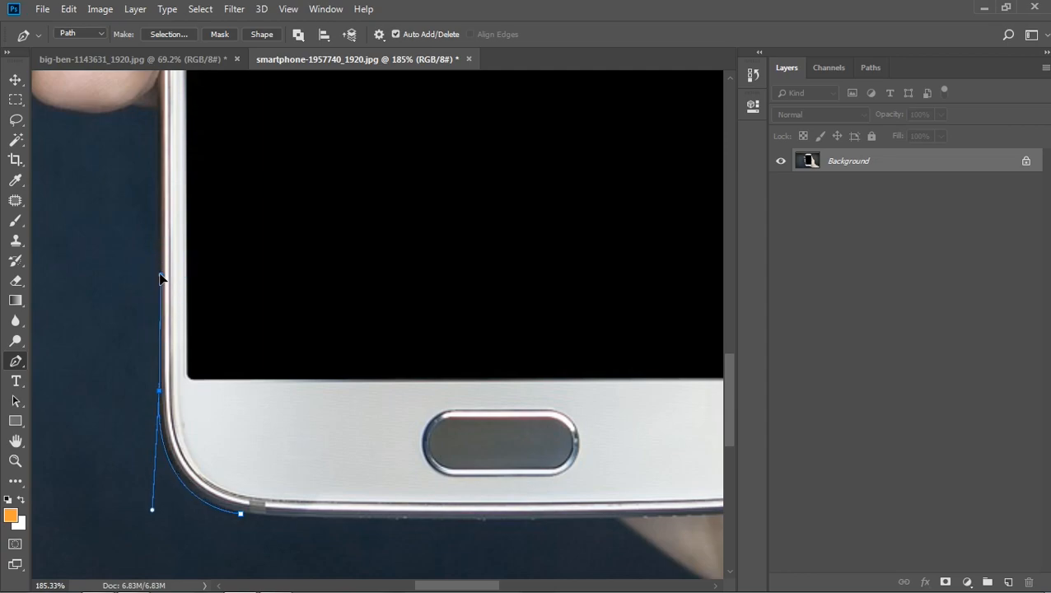
drag(252, 240, 300, 415)
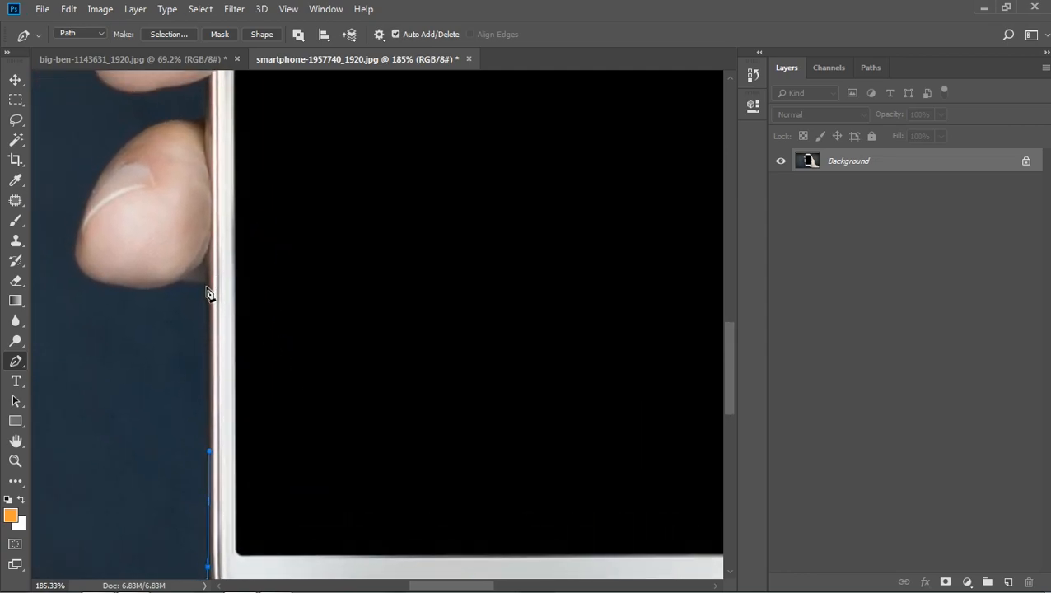
- Continue the path up the phone's left edge and around the lowest fingertip
click(206, 285)
key(ctrl+z)
drag(208, 285, 173, 285)
click(73, 256)
drag(72, 261, 91, 278)
key(ctrl+z)
key(ctrl+z)
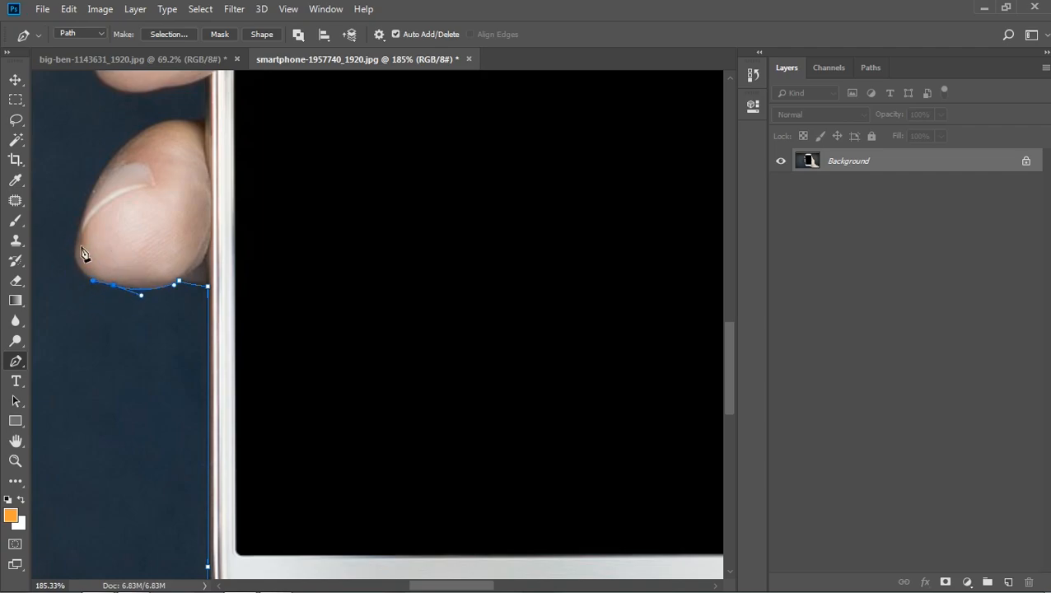
drag(77, 236, 104, 172)
key(ctrl+z)
drag(182, 114, 159, 121)
- Trace the path from the lowest finger around the middle fingertip and back to the phone's edge
drag(236, 156, 294, 521)
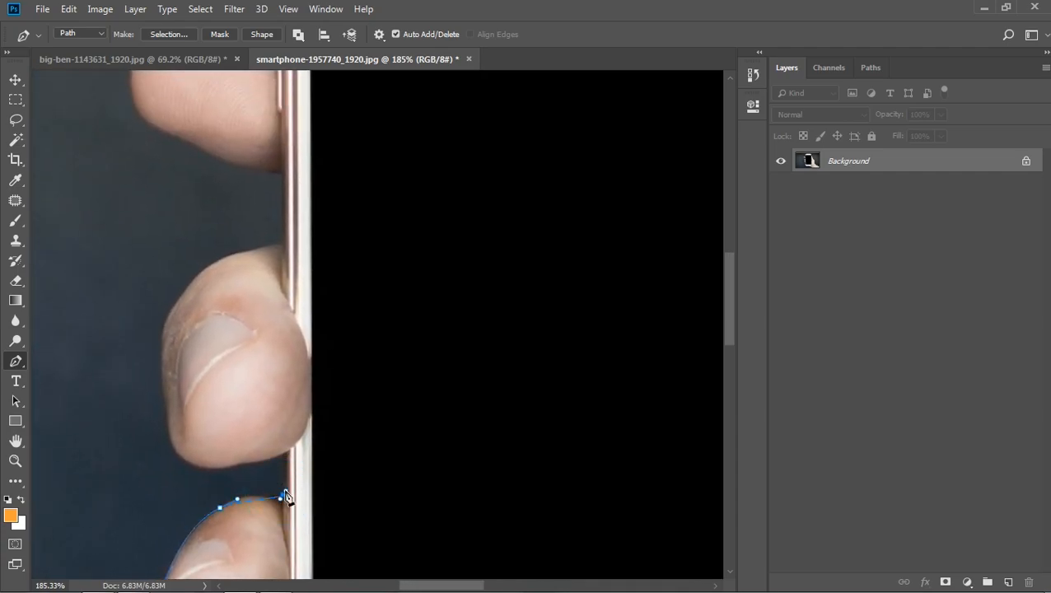
drag(267, 496, 281, 476)
click(281, 456)
drag(234, 461, 231, 465)
drag(168, 440, 154, 403)
drag(162, 364, 159, 345)
drag(235, 252, 269, 232)
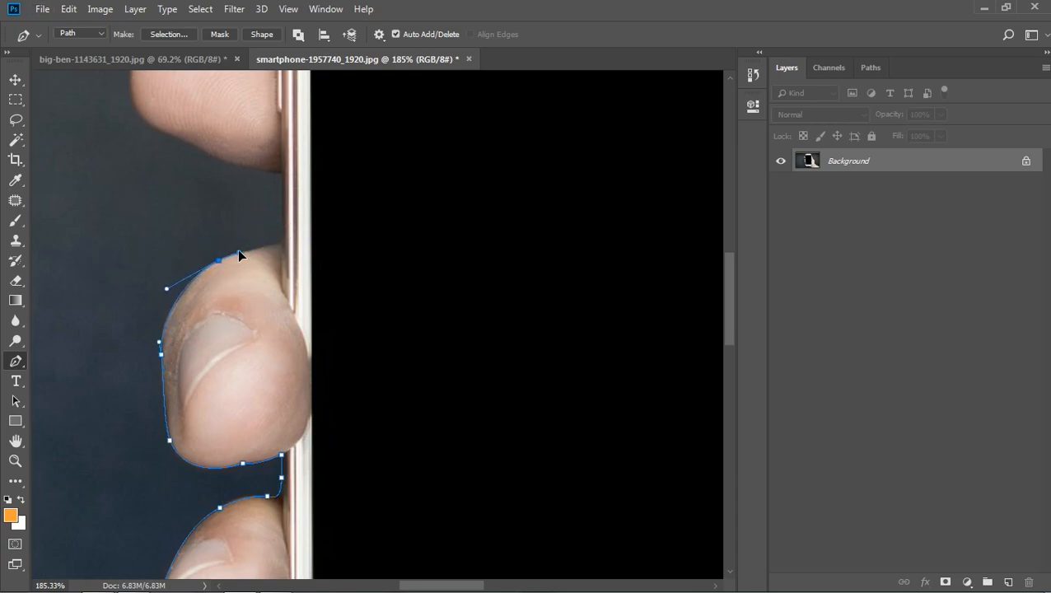
click(282, 231)
drag(282, 231, 282, 216)
key(ctrl+z)
click(281, 240)
drag(285, 235, 281, 232)
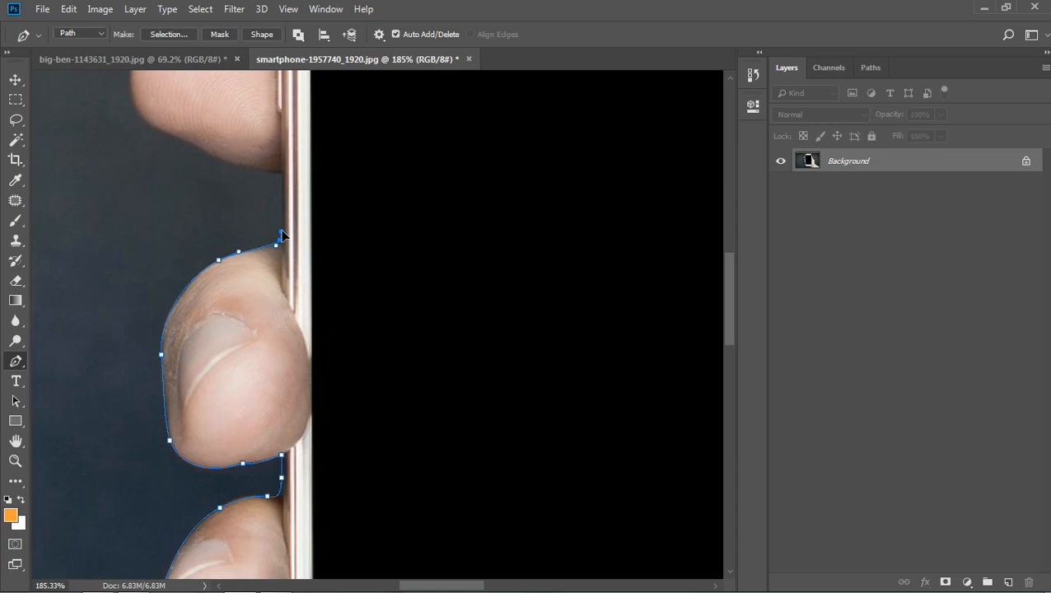
- Extend the path along the phone's edge and around the uppermost of the three fingertips
click(281, 174)
drag(348, 237, 409, 477)
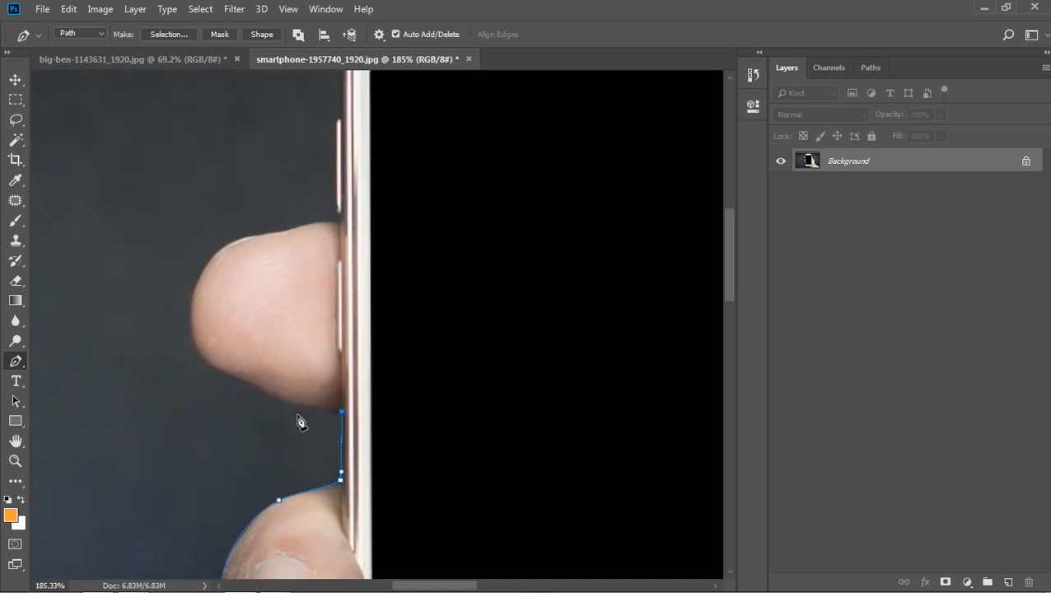
drag(245, 379, 212, 350)
mouse_move(191, 298)
mouse_down()
mouse_move(197, 307)
mouse_move(205, 240)
mouse_move(197, 280)
mouse_up()
drag(253, 235, 310, 221)
key(ctrl+z)
drag(300, 223, 309, 220)
click(338, 220)
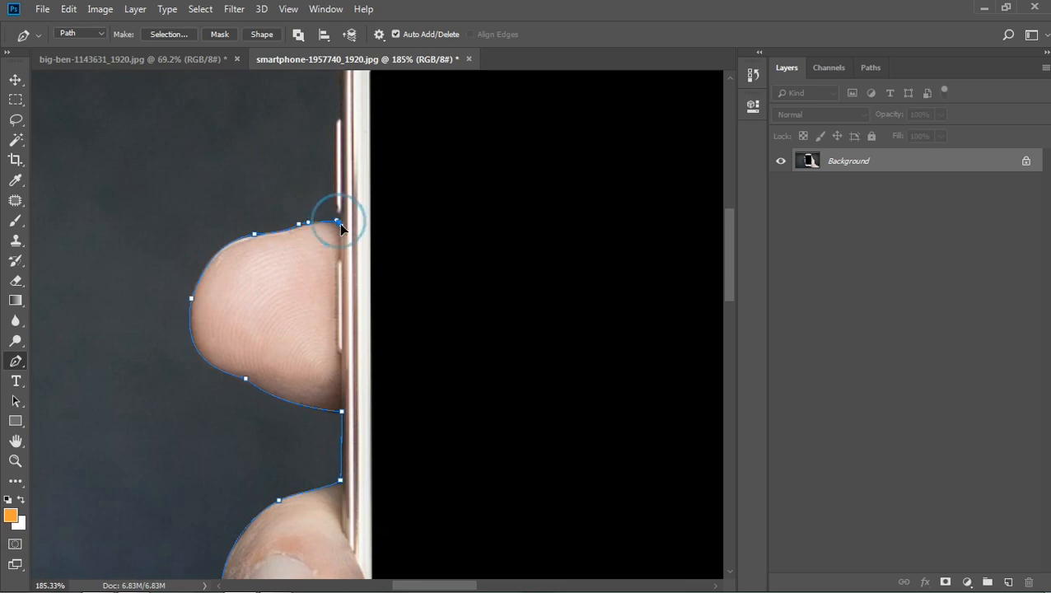
- Trace the path past the phone's side button and around its upper-left corner
drag(374, 253, 330, 372)
click(312, 246)
key(ctrl+z)
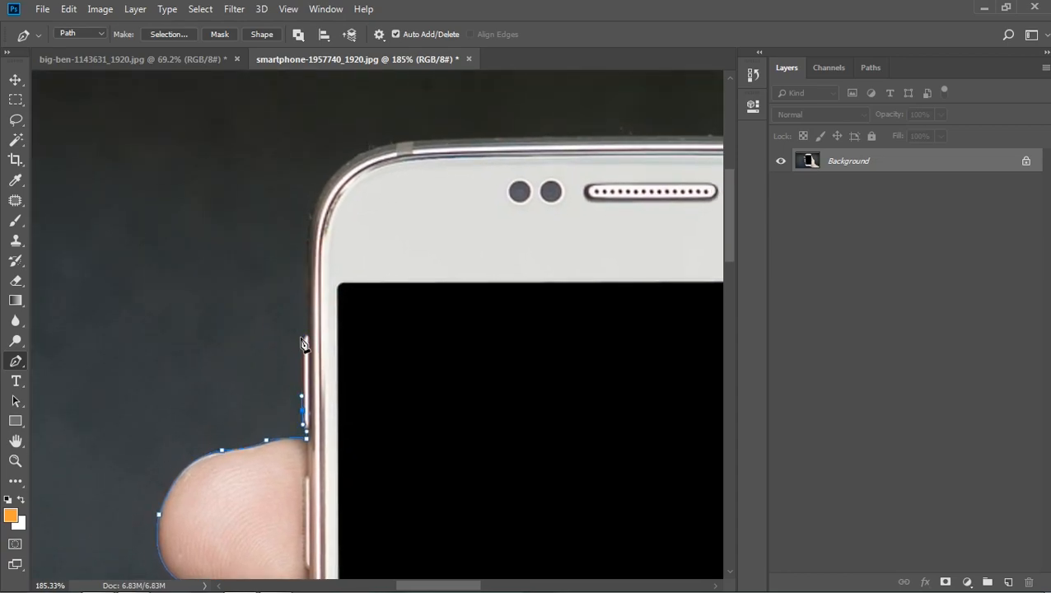
click(302, 338)
drag(306, 311, 307, 308)
click(310, 219)
drag(404, 142, 490, 129)
- Run the path along the phone's top edge, around the upper-right corner and down to the thumb
drag(527, 216, 294, 284)
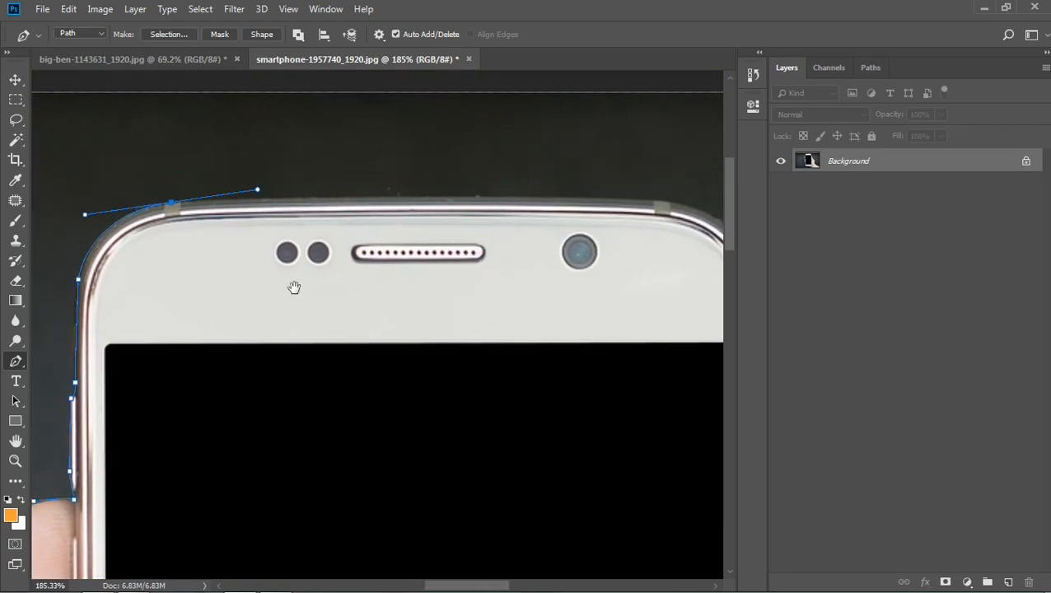
drag(240, 201, 239, 203)
drag(497, 277, 430, 303)
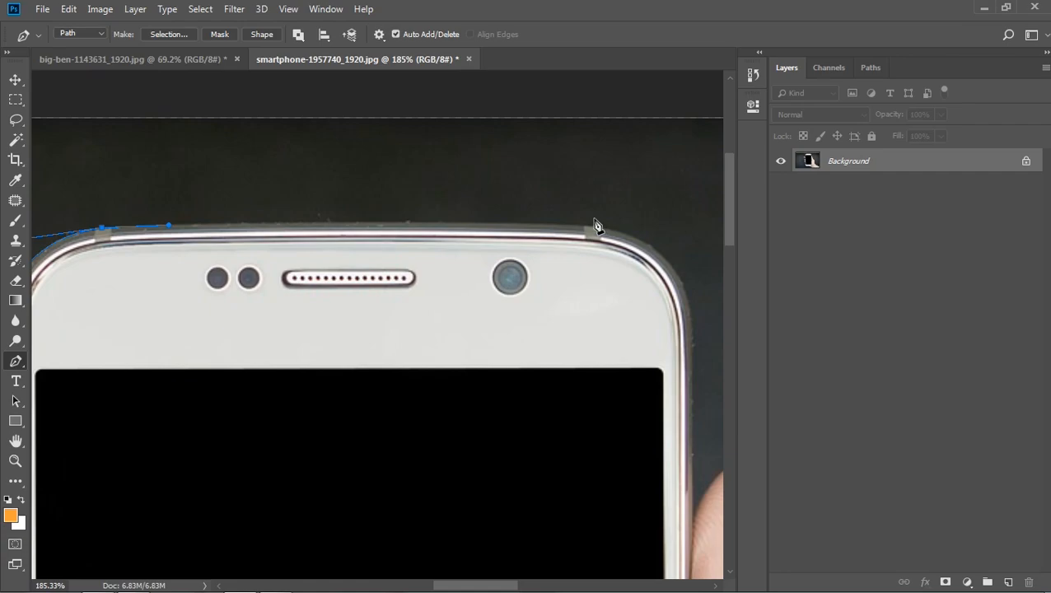
click(590, 227)
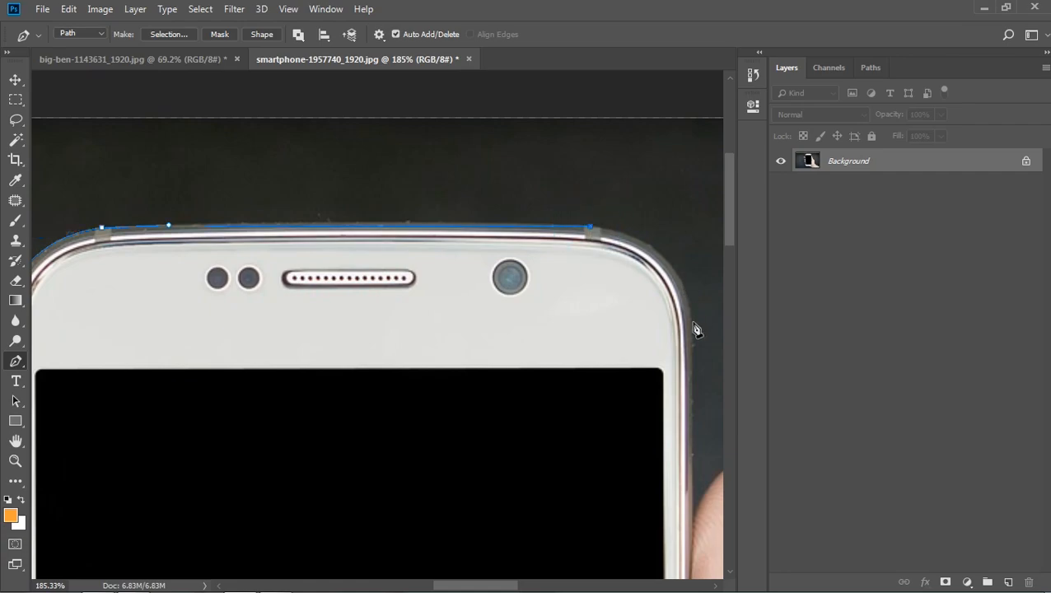
drag(693, 331, 697, 434)
drag(630, 488, 518, 346)
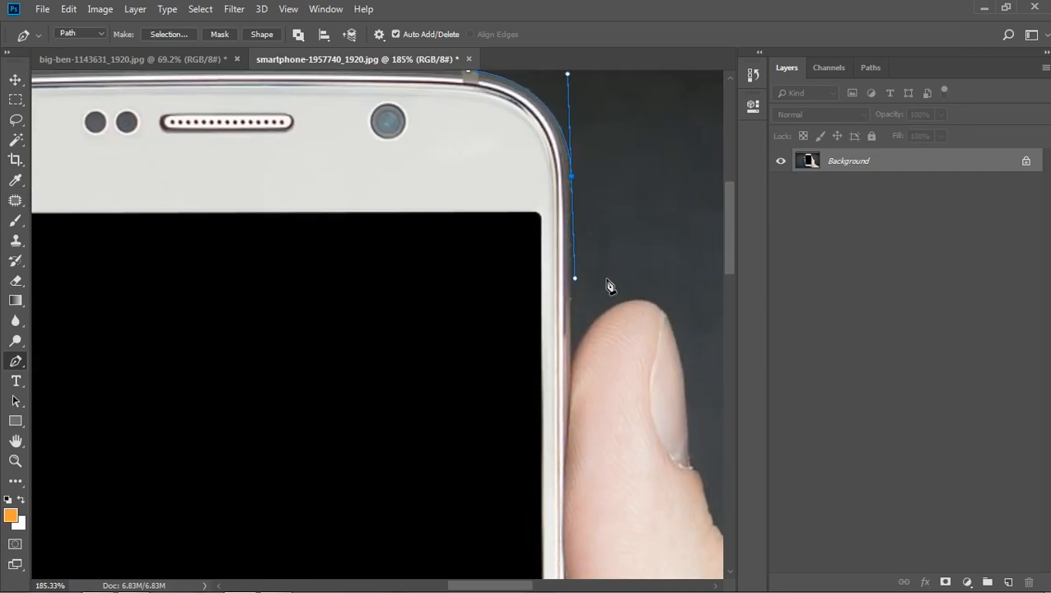
click(572, 278)
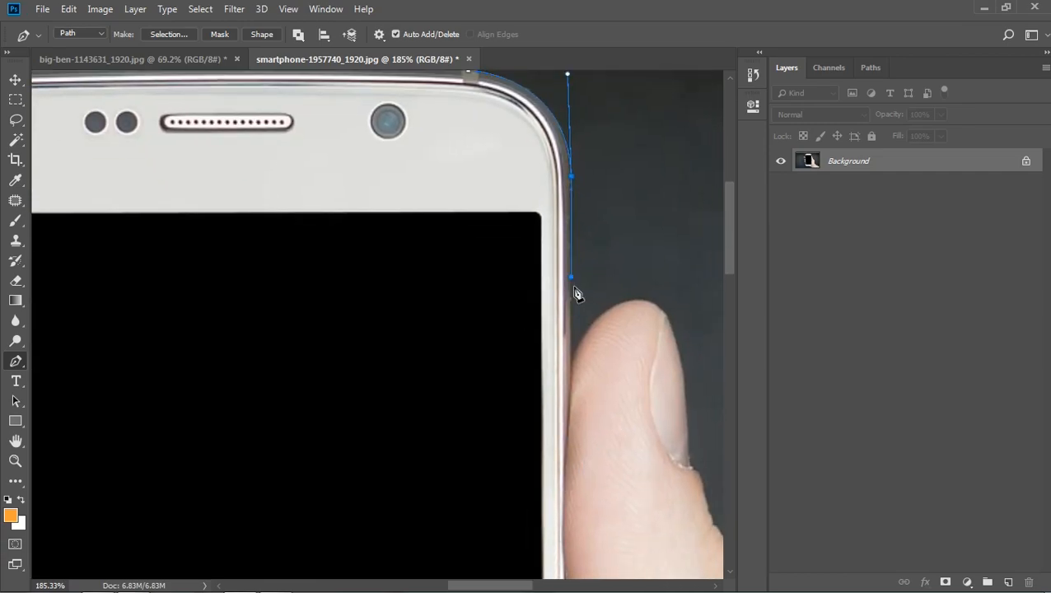
- Curve the path around the thumb tip and down along the outer side of the nail
click(572, 361)
drag(636, 298, 658, 301)
key(ctrl+z)
drag(637, 301, 680, 357)
key(space)
drag(672, 406, 559, 412)
drag(569, 364, 450, 309)
- Follow the skin folds on the thumb's outer edge closely with short path segments
scroll(595, 400, up, 3)
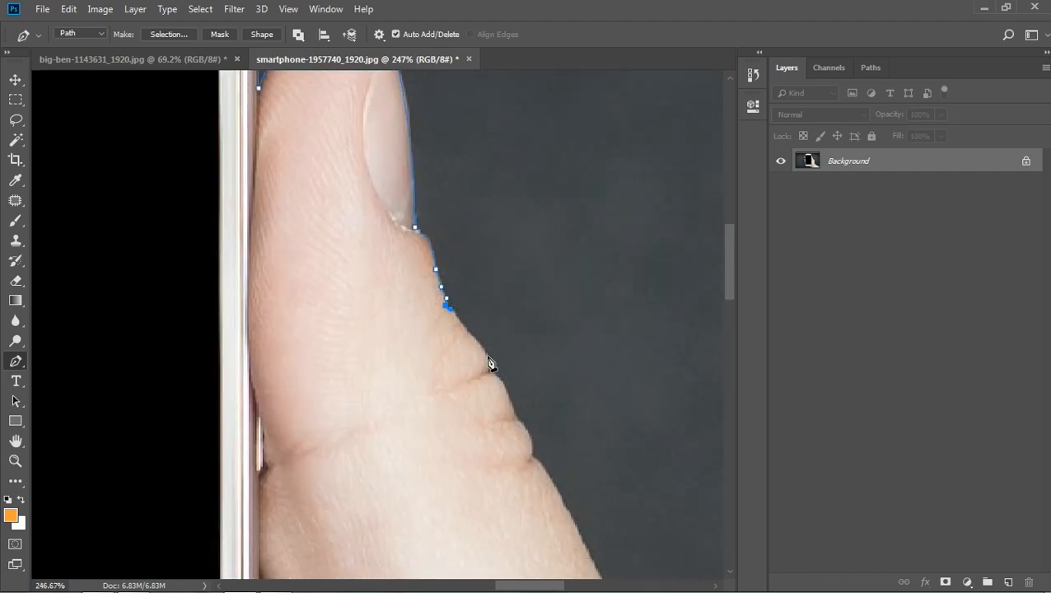
key(ctrl+z)
drag(486, 340, 427, 374)
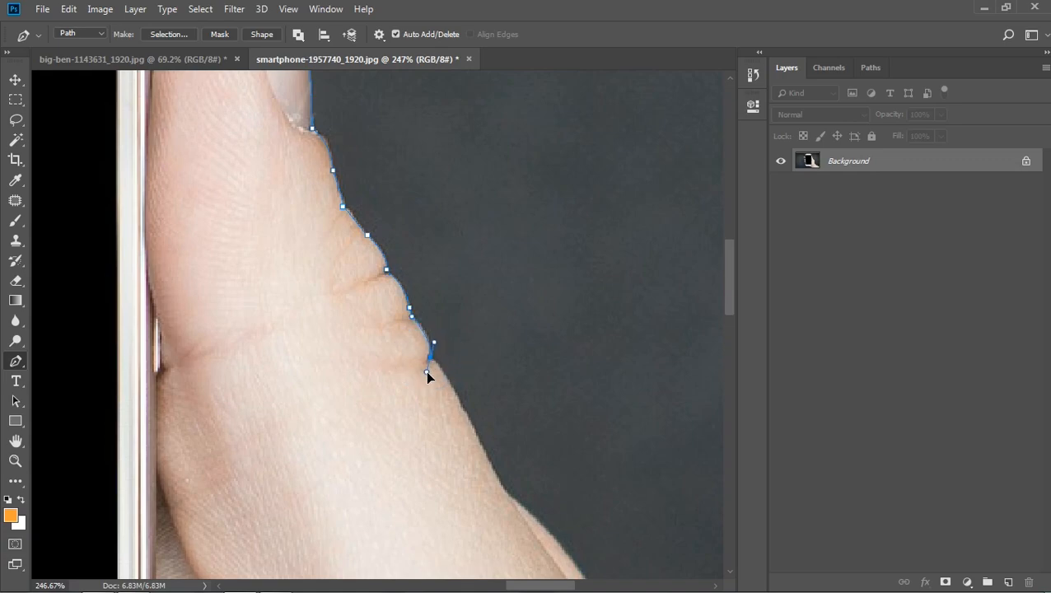
alt+click(430, 360)
- Continue the path below the thumb folds, down the outer edge of the hand
drag(467, 425, 400, 353)
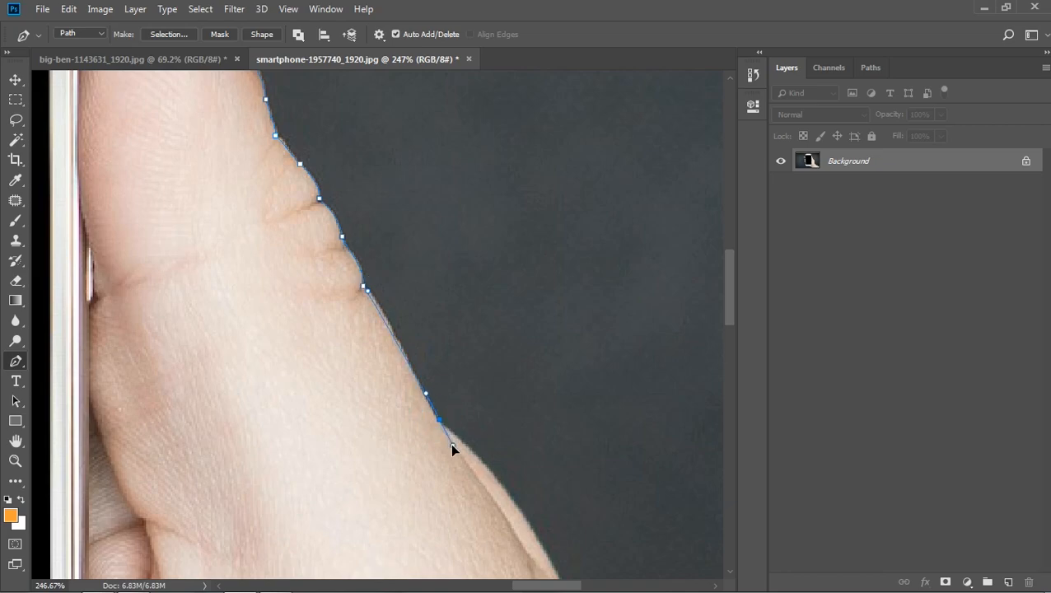
drag(414, 378, 418, 356)
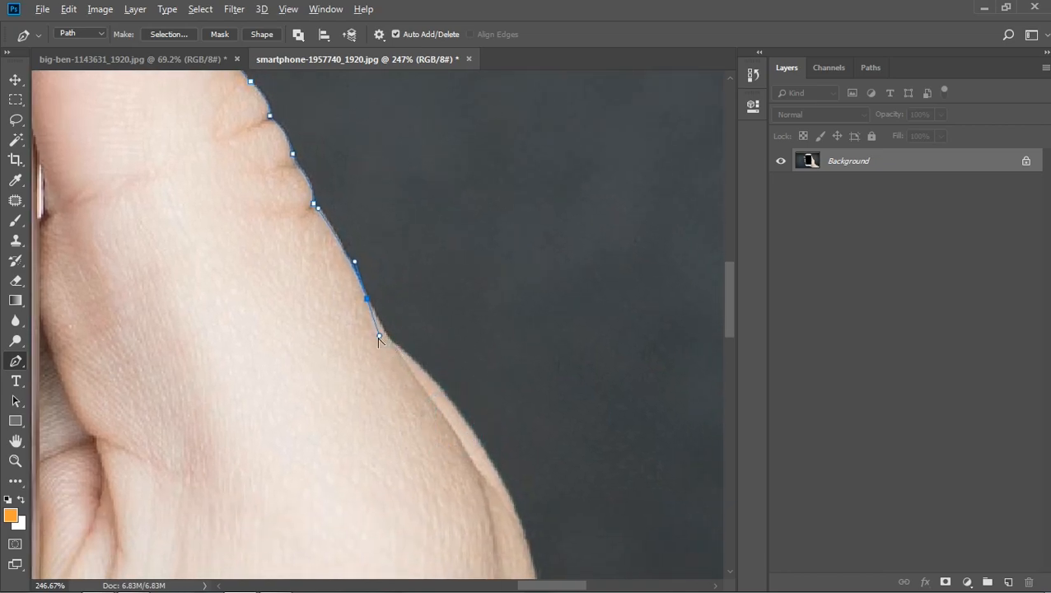
drag(401, 348, 419, 359)
drag(451, 421, 377, 327)
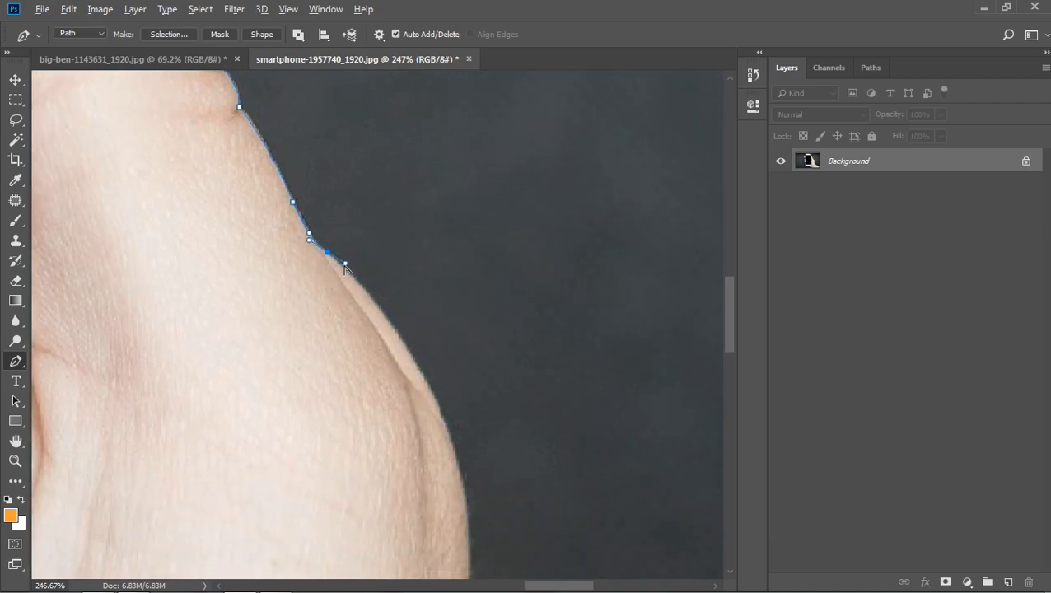
drag(449, 438, 461, 502)
scroll(482, 505, down, 3)
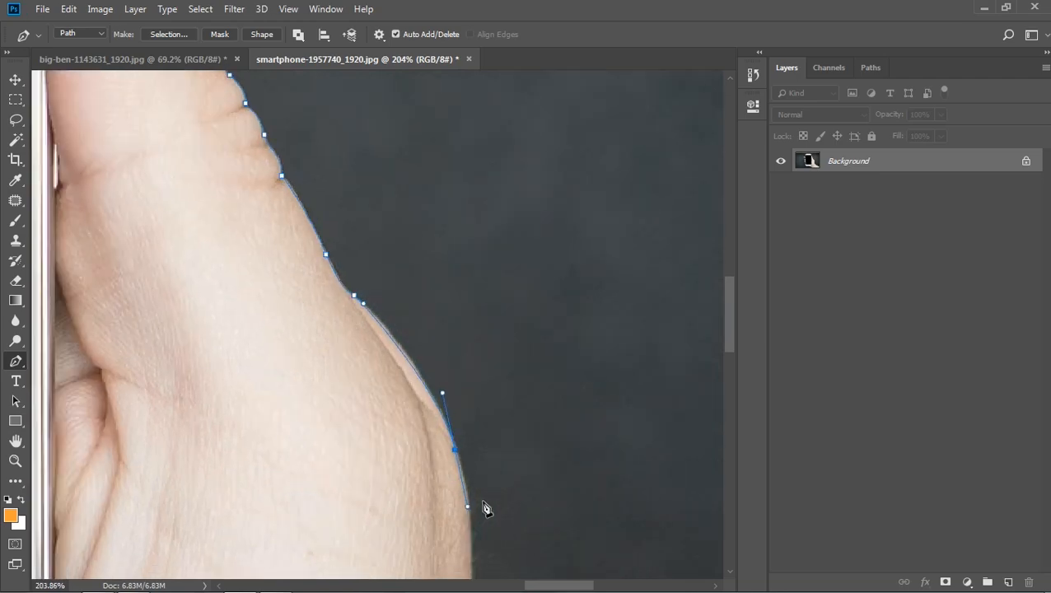
- Trace the path around the wrist bend and along the forearm's upper edge towards the image border
drag(520, 465, 468, 204)
mouse_move(424, 402)
mouse_down()
mouse_move(418, 473)
mouse_move(433, 414)
mouse_move(426, 420)
mouse_up()
drag(451, 471, 465, 484)
drag(511, 534, 388, 332)
scroll(549, 446, down, 3)
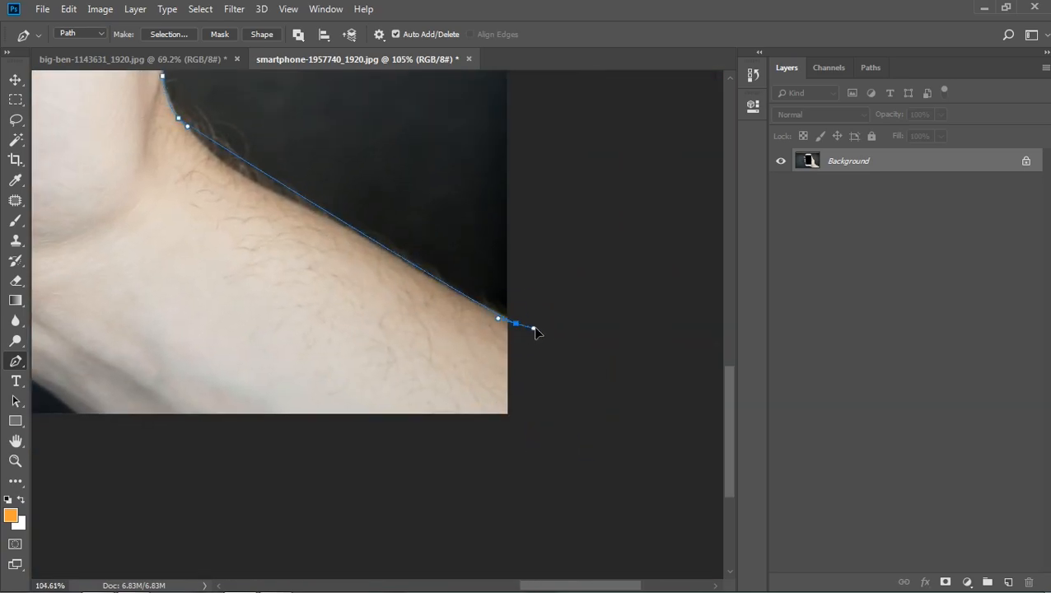
drag(283, 199, 340, 219)
drag(511, 321, 548, 334)
key(ctrl+z)
- Route the path outside the image around the cut-off forearm and back to its lower edge
drag(531, 381, 554, 372)
click(553, 426)
drag(374, 454, 370, 456)
drag(405, 480, 724, 484)
drag(483, 458, 485, 458)
click(440, 410)
- Trace the underside of the hand up to the phone's bottom edge and close the path at its starting point
drag(348, 348, 314, 337)
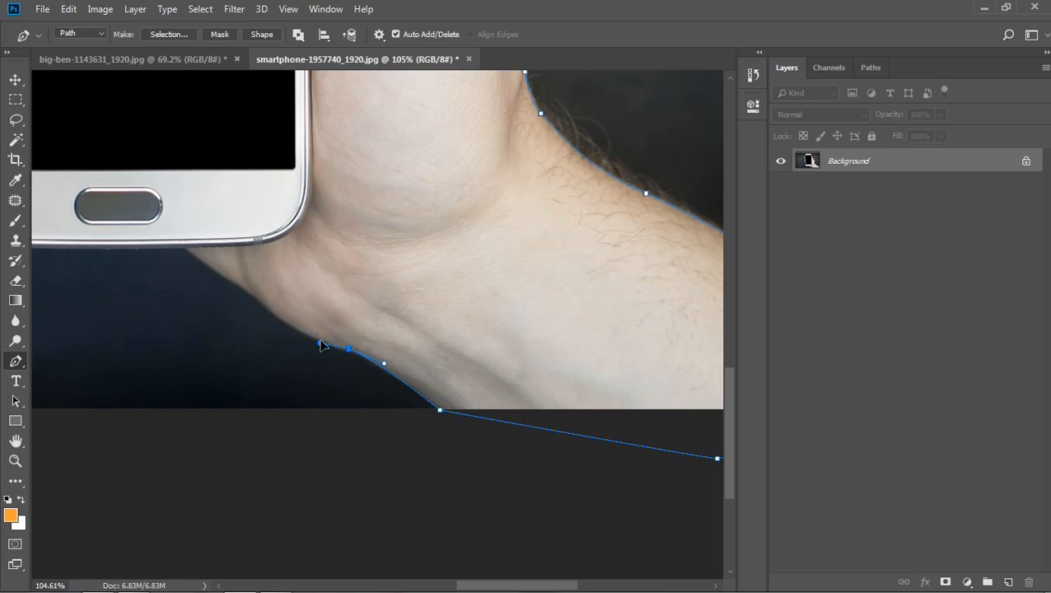
drag(239, 285, 391, 326)
key(ctrl+z)
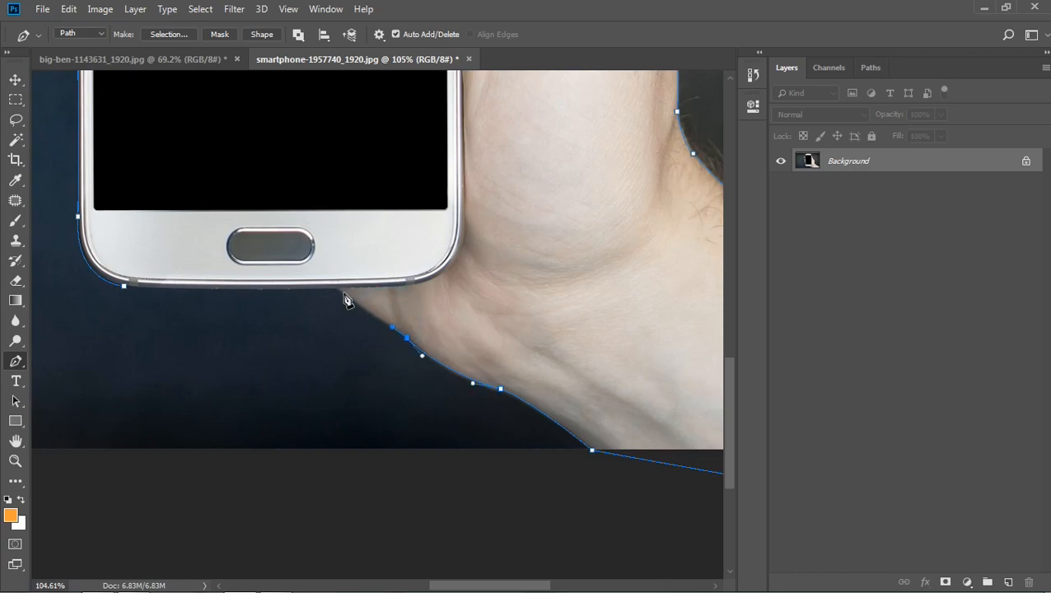
drag(334, 287, 320, 288)
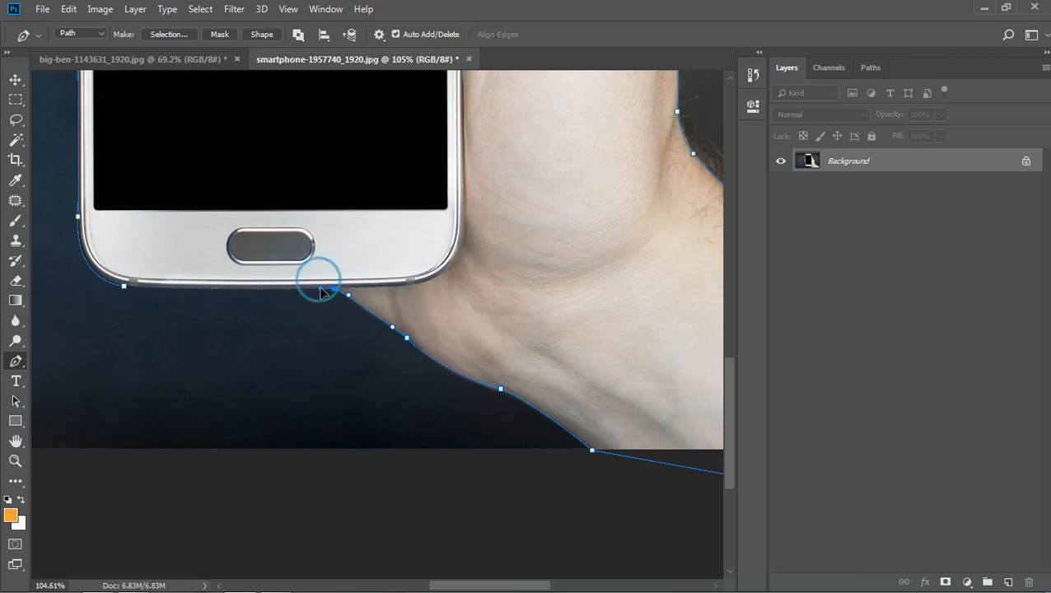
click(124, 292)
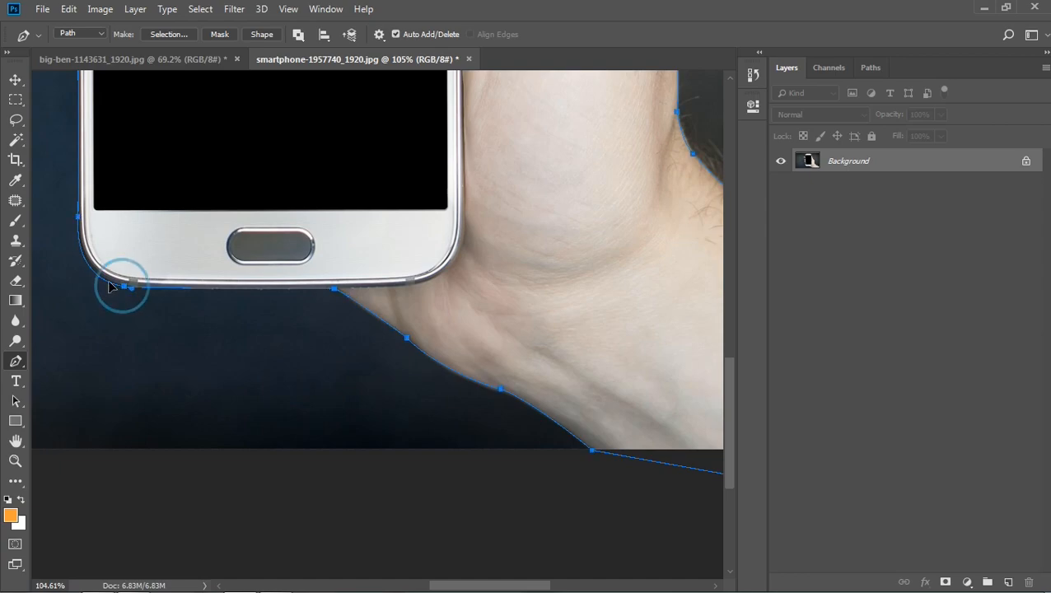
- Convert the closed path around the hand and phone into a selection
scroll(195, 280, down, 1)
scroll(201, 271, down, 2)
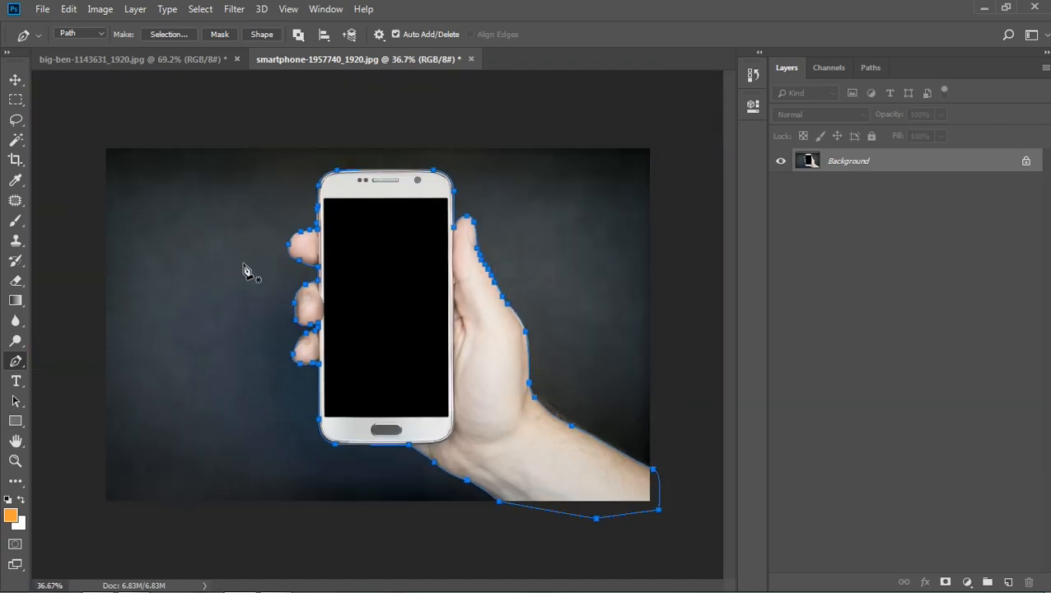
right_click(380, 302)
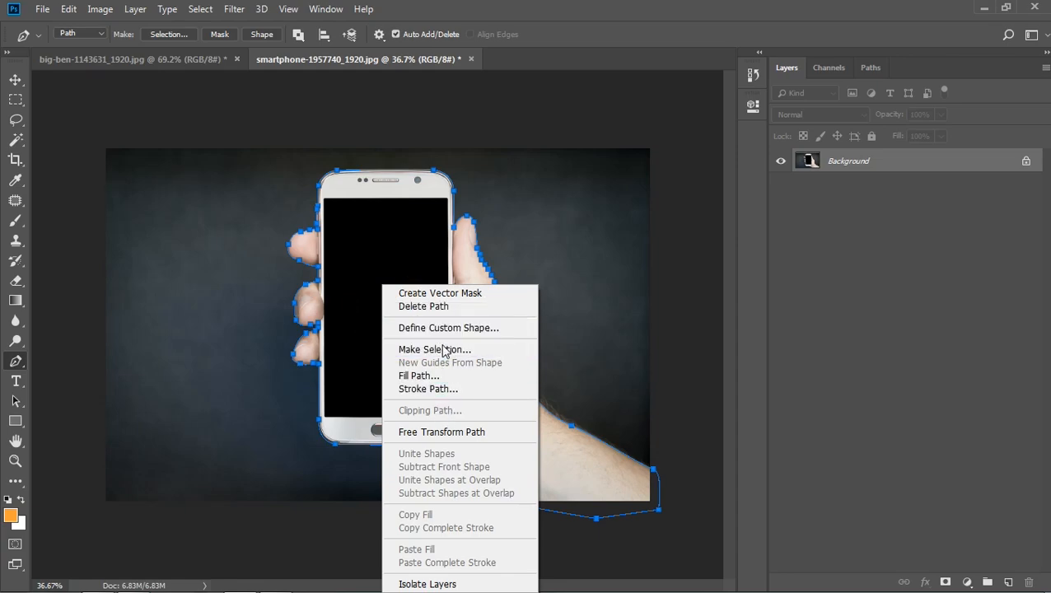
click(444, 349)
click(605, 148)
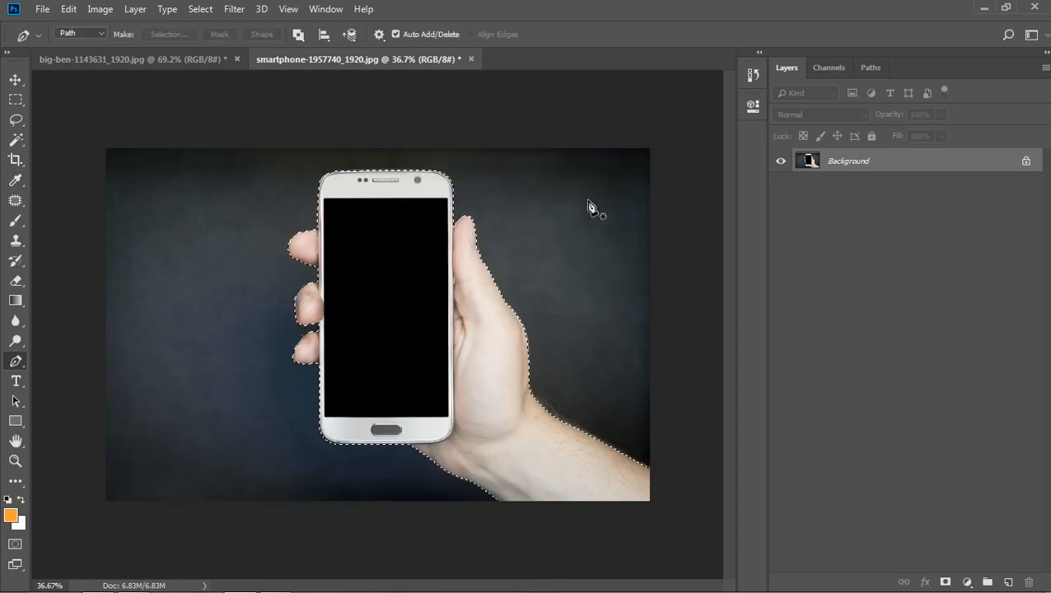
- Copy the selected hand and phone onto the Big Ben image with the Move tool
click(15, 79)
drag(389, 295, 411, 345)
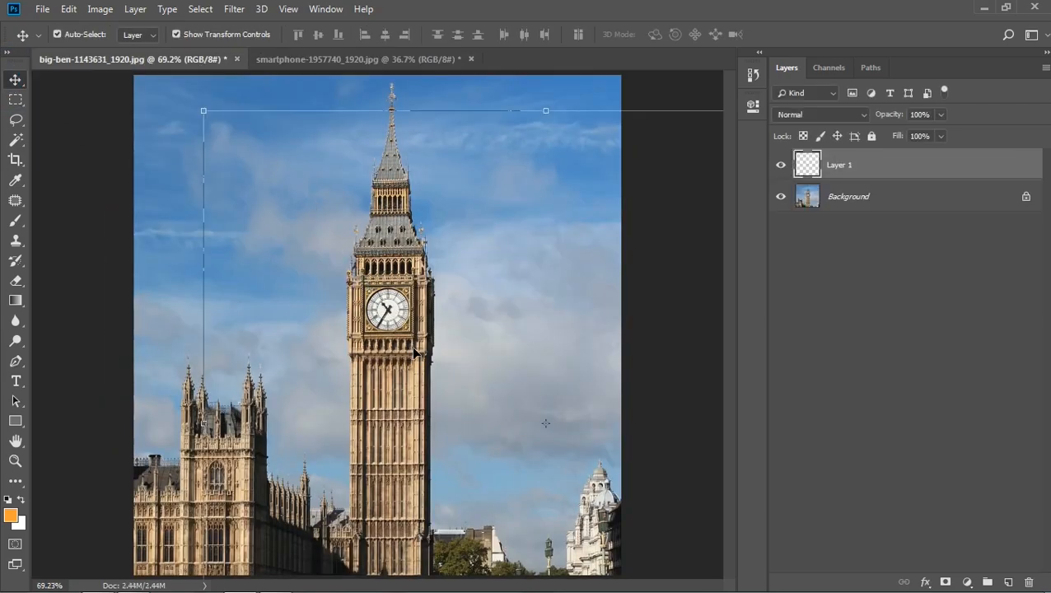
scroll(429, 352, down, 3)
scroll(432, 350, down, 1)
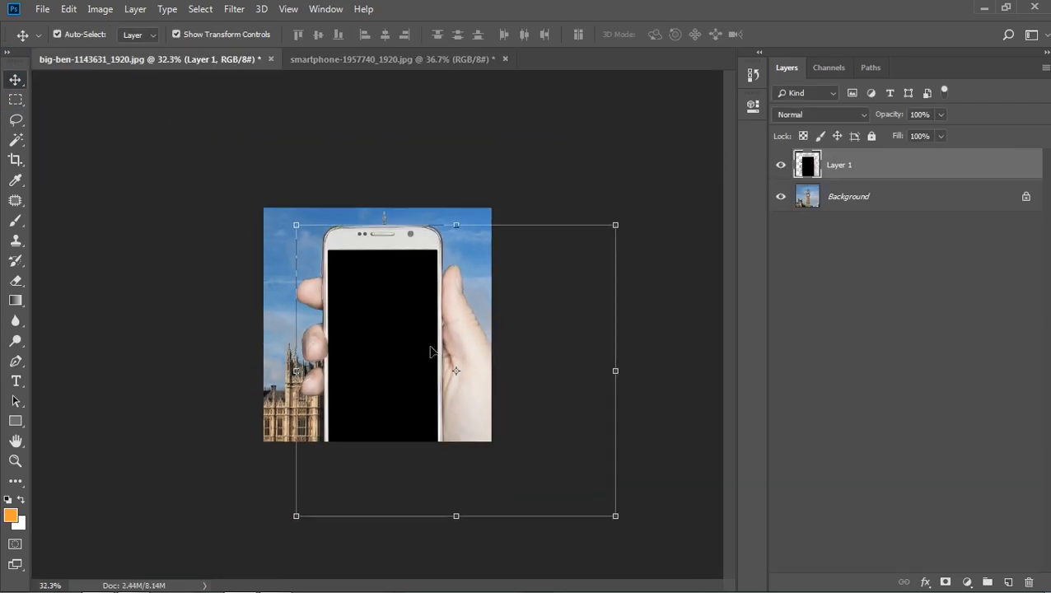
- Scale the hand and phone layer down to about 53% and place it over the clock tower
drag(619, 519, 534, 463)
drag(435, 389, 404, 370)
scroll(404, 371, up, 2)
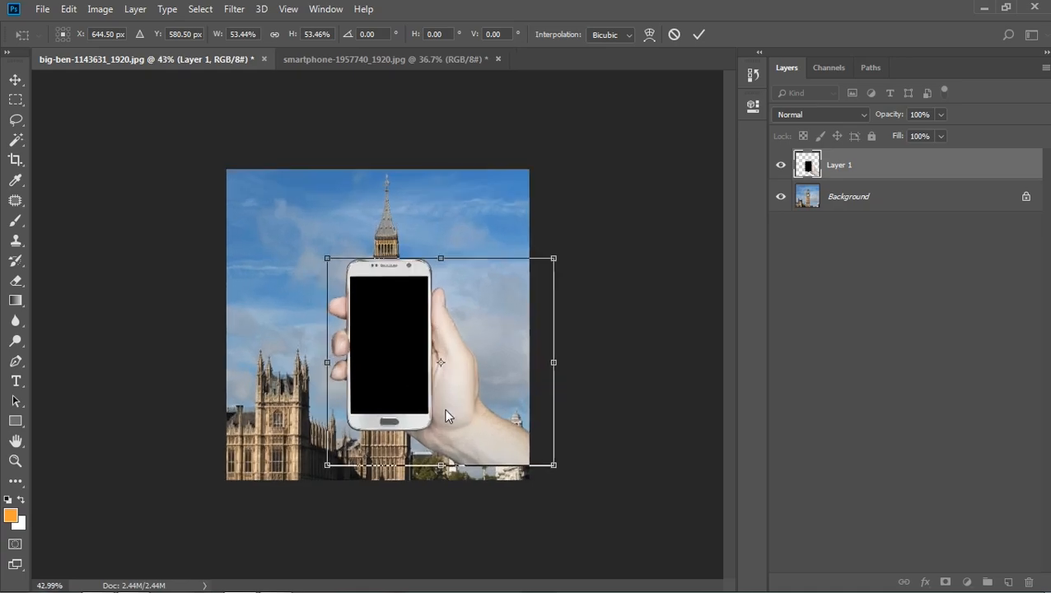
- Flip the hand and phone horizontally, scale it to about 50% and align it with the image's lower-left corner
right_click(390, 368)
click(479, 560)
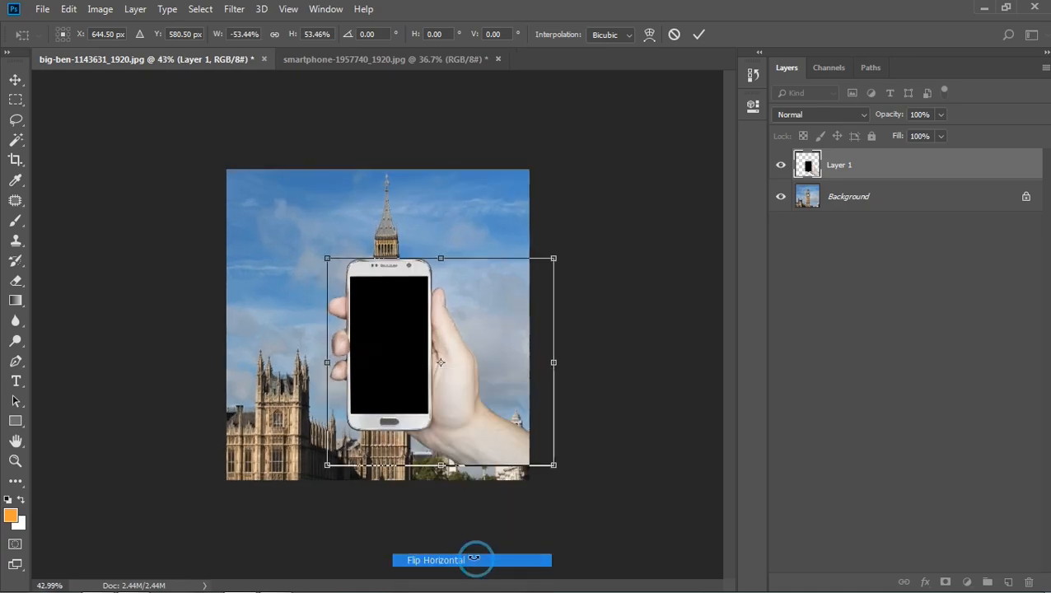
drag(481, 401, 372, 411)
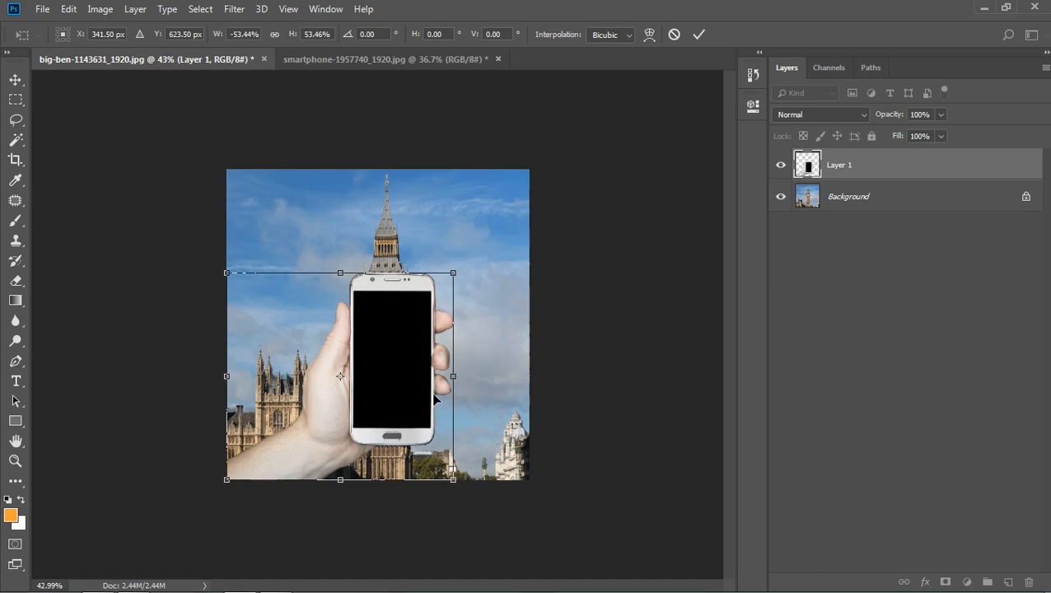
drag(455, 283, 443, 285)
mouse_move(401, 367)
mouse_down()
mouse_move(394, 383)
mouse_move(397, 370)
mouse_up()
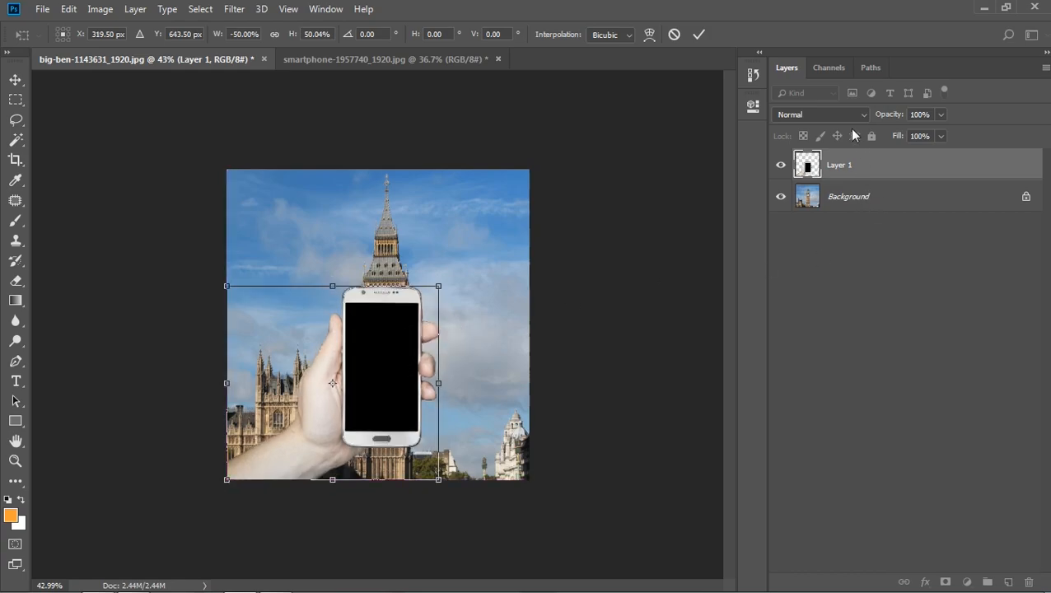
- Fit the phone over the clock tower at about 53% scale with layer opacity lowered to 40%, and raise the opacity back to 99%
drag(887, 119, 843, 115)
drag(440, 288, 445, 282)
drag(407, 355, 406, 353)
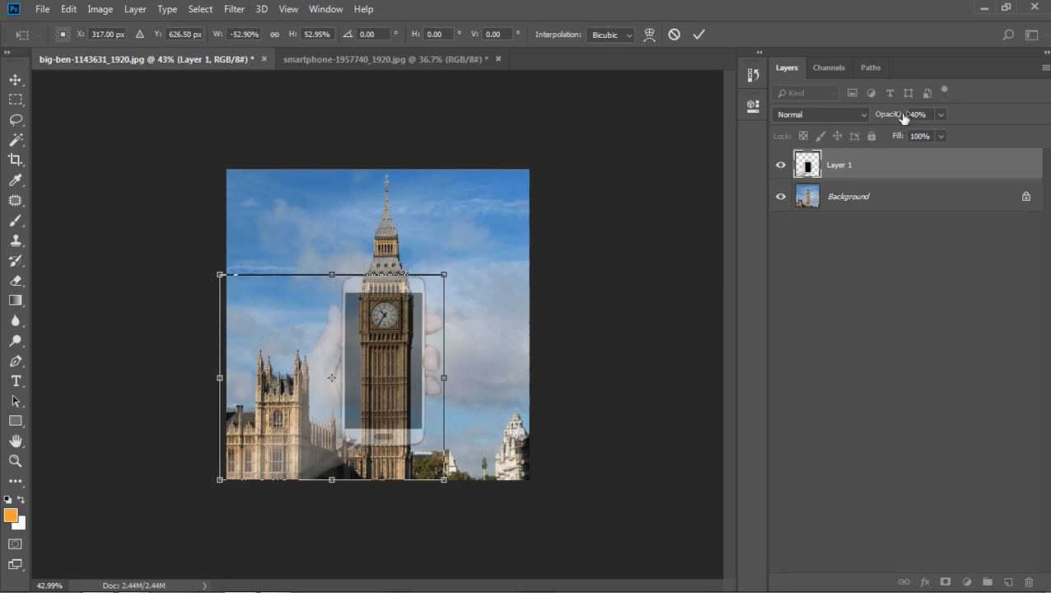
drag(893, 114, 962, 121)
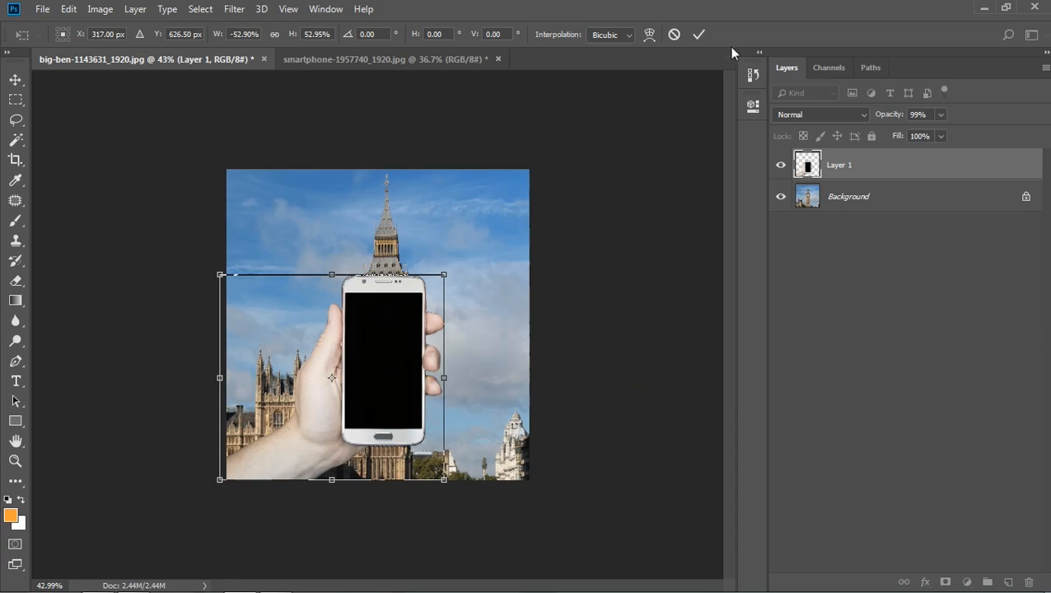
- Apply the hand layer's transform, delete the phone's black screen area with the Magic Wand at tolerance 32, and deselect
click(698, 34)
key(ctrl+0)
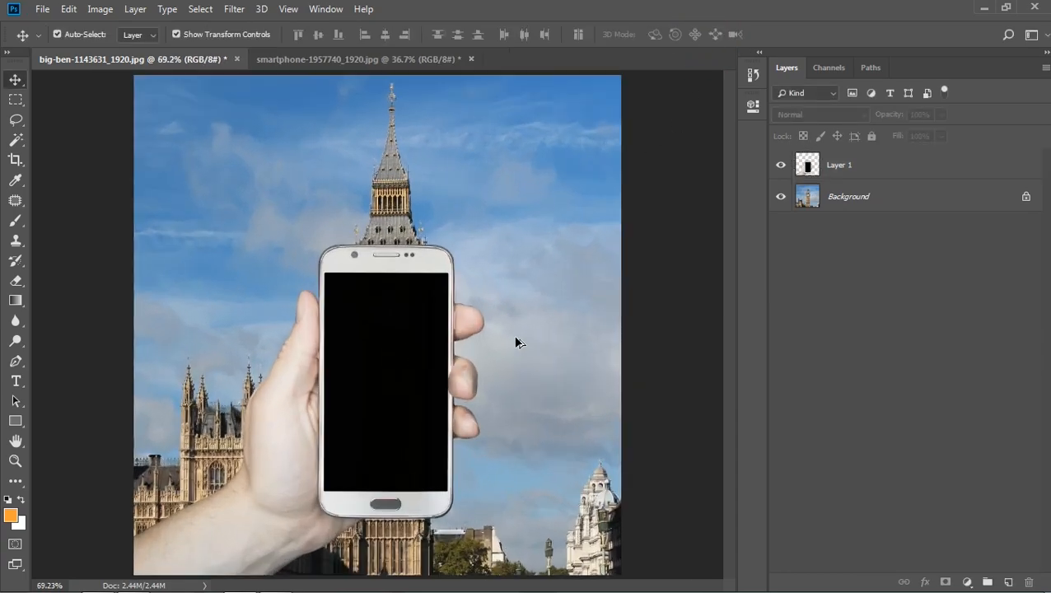
scroll(516, 343, up, 1)
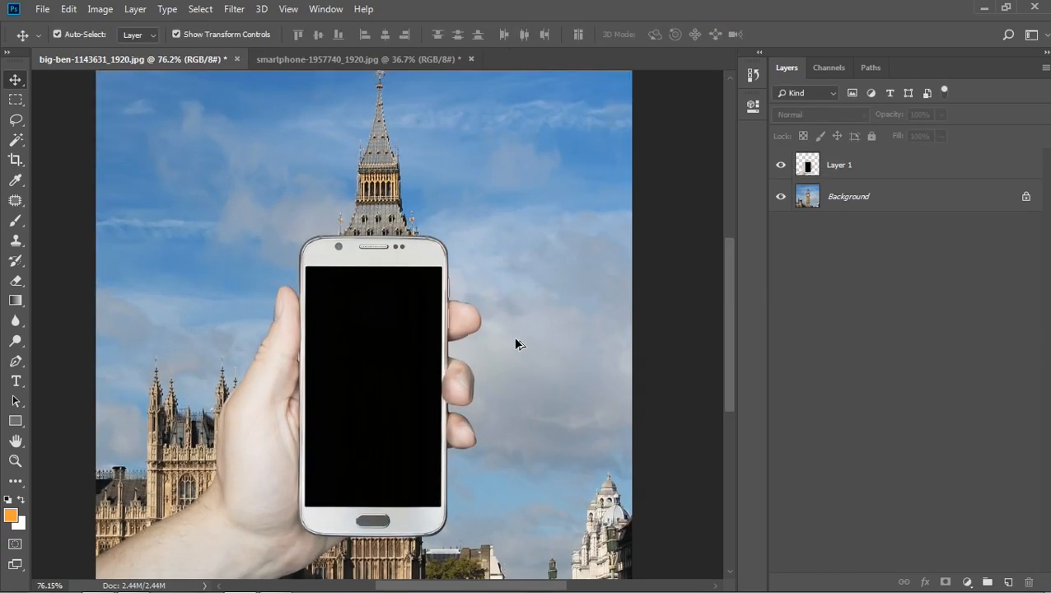
click(16, 139)
click(869, 170)
click(382, 353)
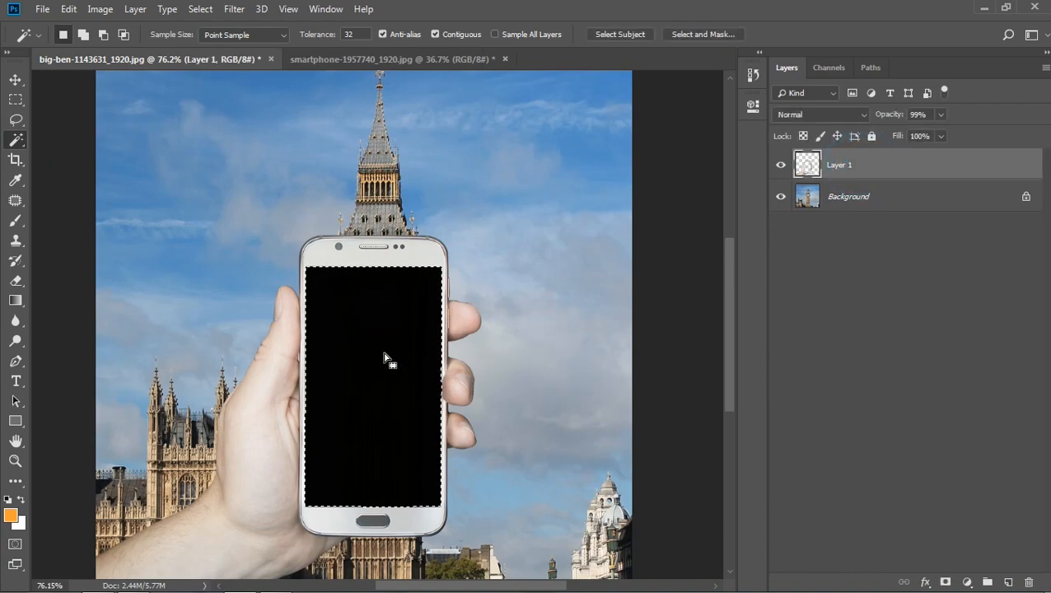
key(Delete)
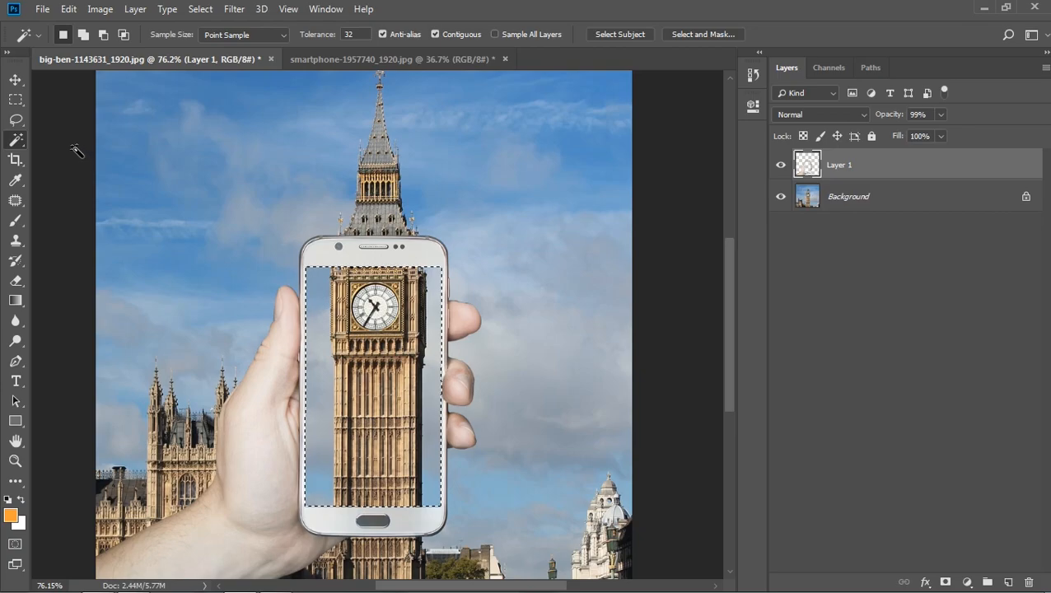
click(16, 79)
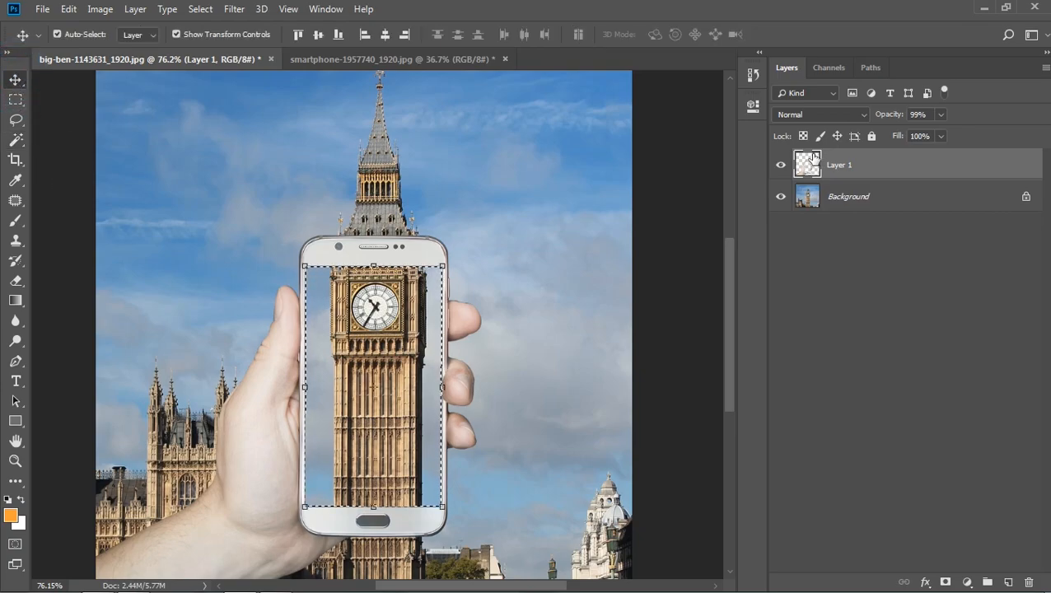
key(ctrl+d)
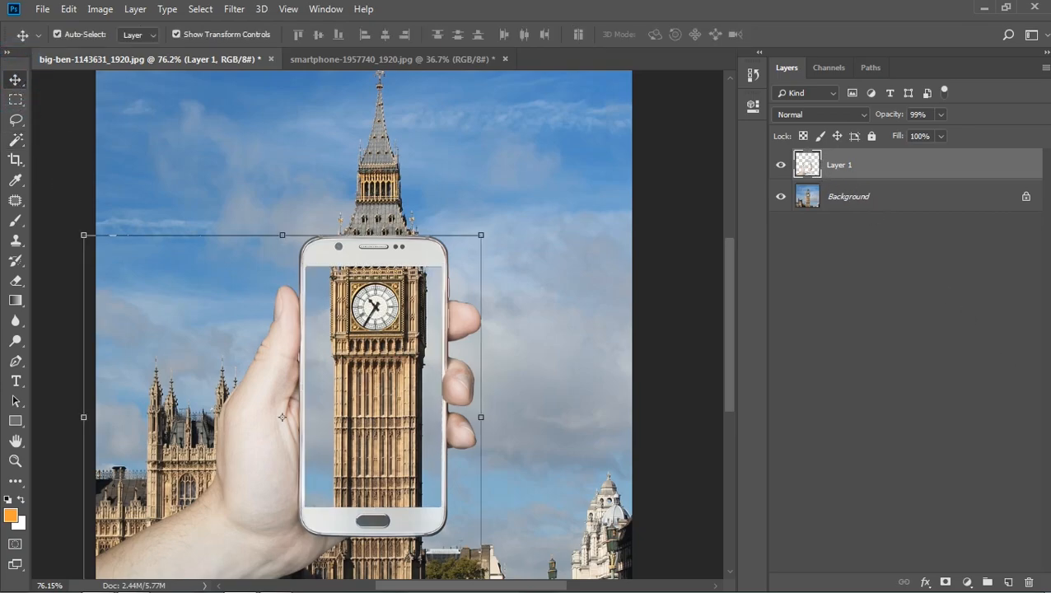
- Add a layer mask to Layer 1 and set up a soft round brush at 25 px with 0% hardness
click(945, 580)
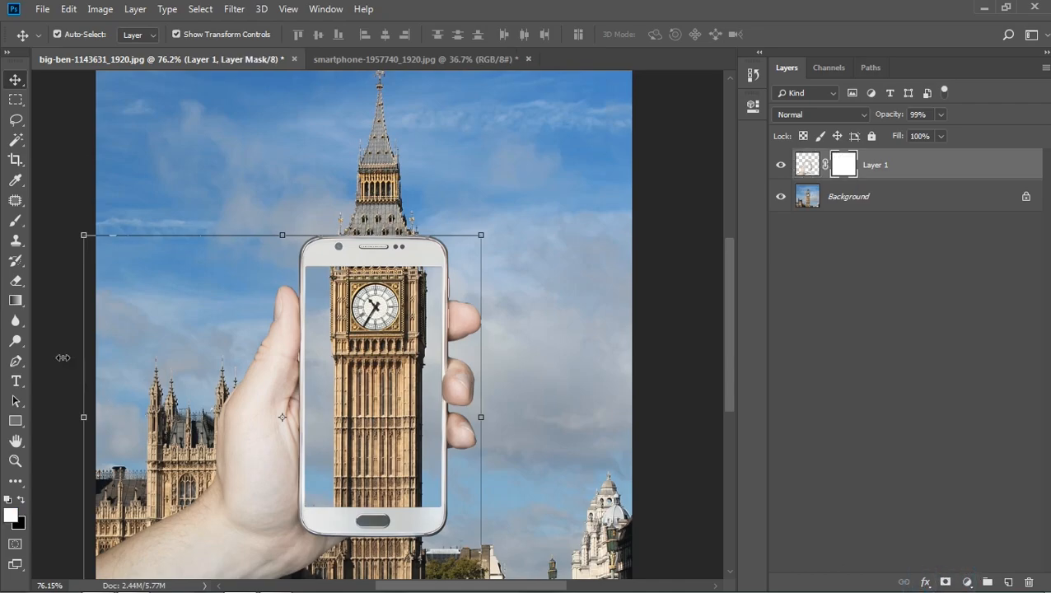
click(16, 220)
scroll(364, 265, up, 6)
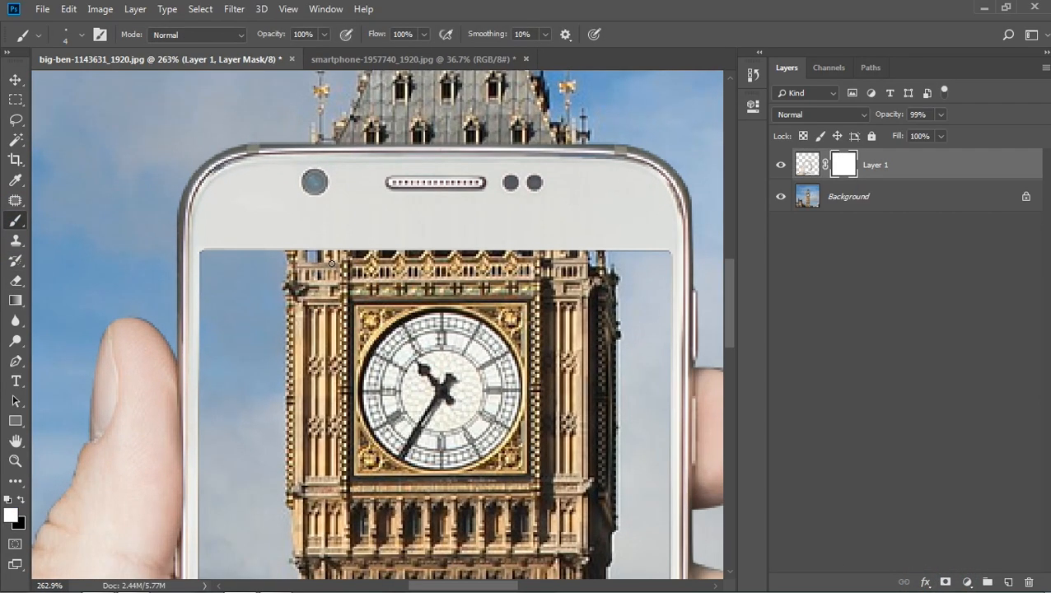
key(bracketright)
key(bracketright)
key(bracketright)
key(bracketright)
key(bracketright)
key(bracketright)
key(bracketright)
key(bracketright)
click(80, 34)
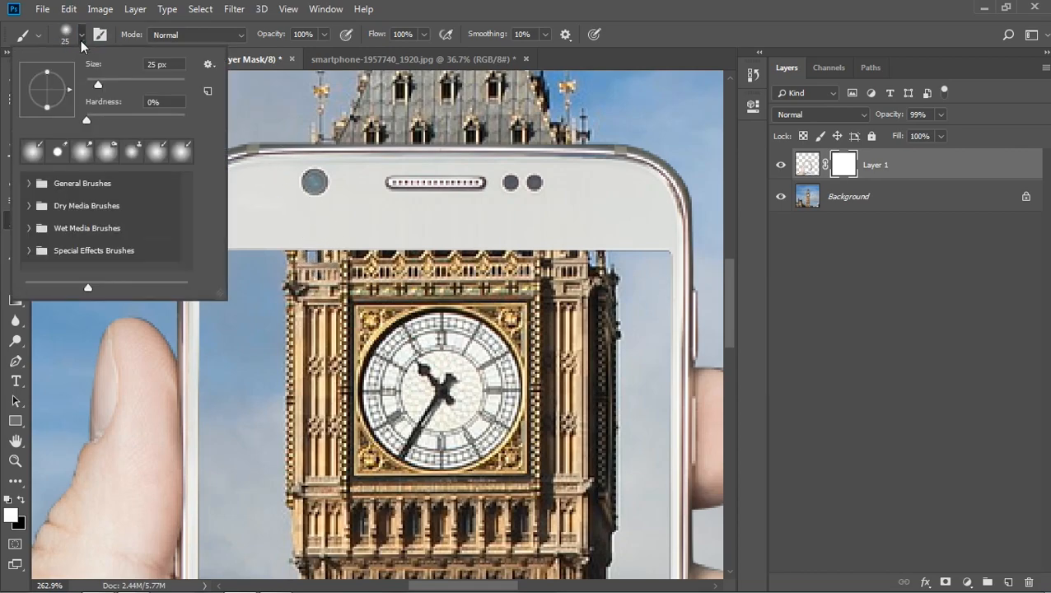
click(33, 153)
click(83, 38)
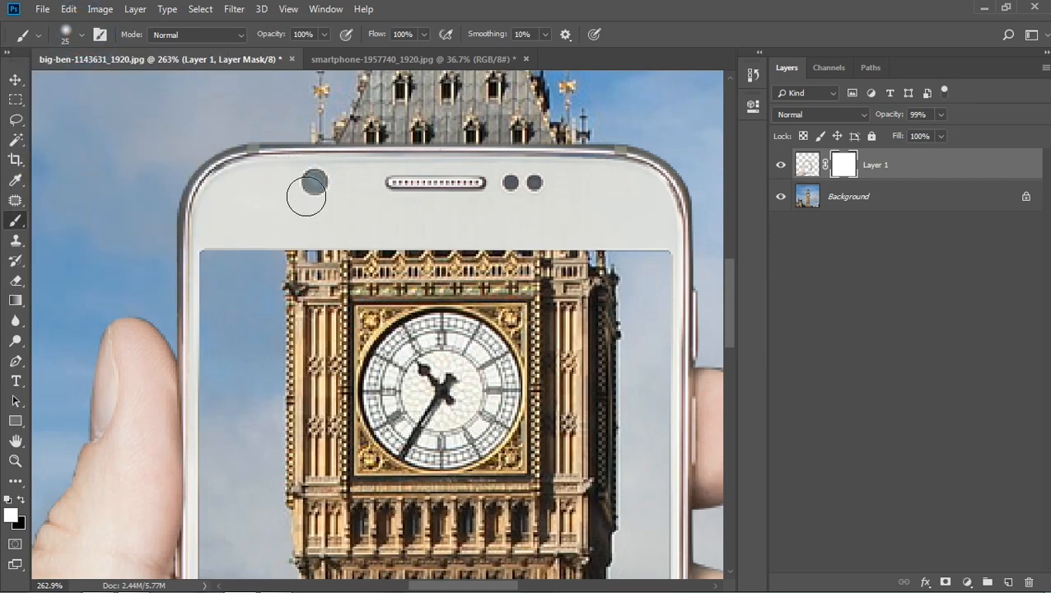
- Paint black on Layer 1's mask over the phone's top bezel to uncover the tower section above the clock
click(22, 500)
click(334, 153)
mouse_move(326, 197)
mouse_down()
mouse_move(310, 247)
mouse_move(379, 136)
mouse_move(373, 150)
mouse_move(416, 170)
mouse_move(469, 286)
mouse_move(488, 263)
mouse_move(539, 262)
mouse_move(523, 220)
mouse_move(538, 229)
mouse_move(545, 180)
mouse_move(564, 159)
mouse_move(573, 183)
mouse_move(582, 176)
mouse_move(594, 224)
mouse_move(581, 248)
mouse_up()
mouse_move(366, 247)
mouse_down()
mouse_move(417, 229)
mouse_move(443, 249)
mouse_move(338, 223)
mouse_move(309, 241)
mouse_move(347, 171)
mouse_move(325, 124)
mouse_move(319, 177)
mouse_up()
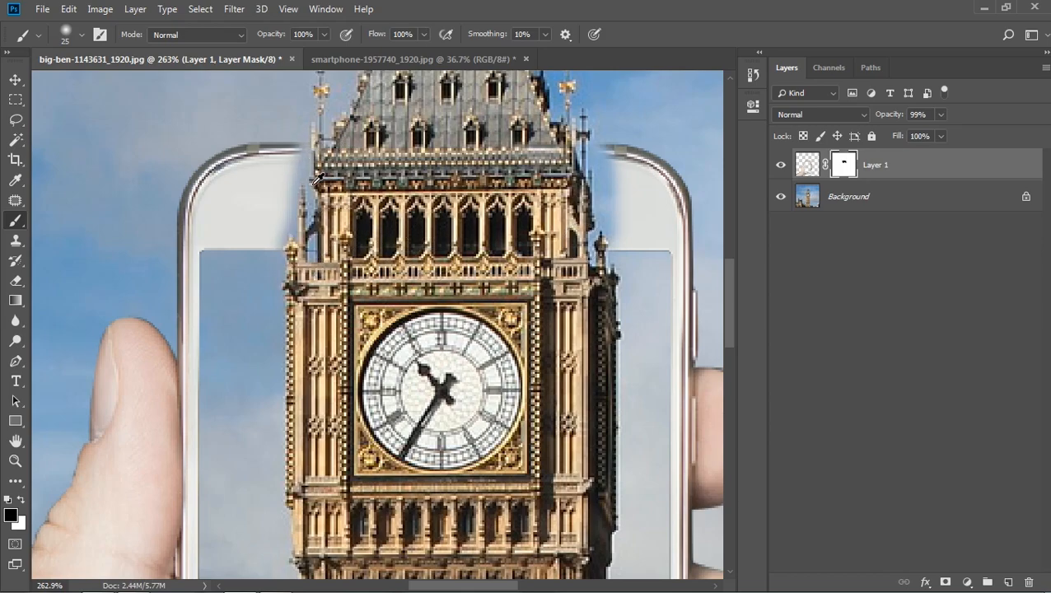
- Paint white on the mask with a 4 px brush to restore the phone's bezel along the tower's left edge
scroll(317, 176, up, 2)
key(x)
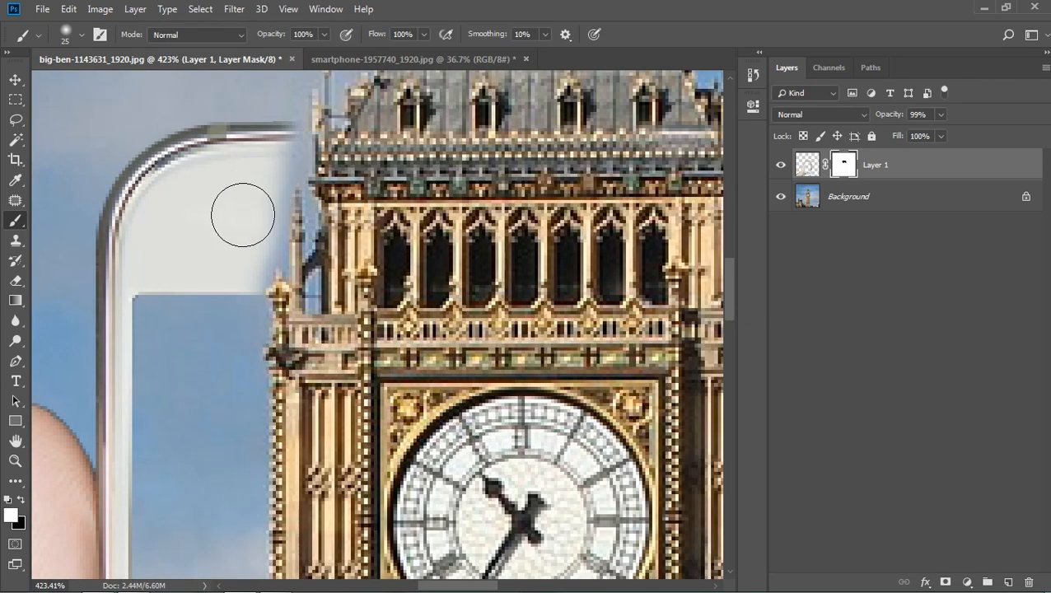
key(bracketleft)
key(bracketleft)
key(bracketleft)
key(bracketleft)
key(bracketleft)
key(bracketleft)
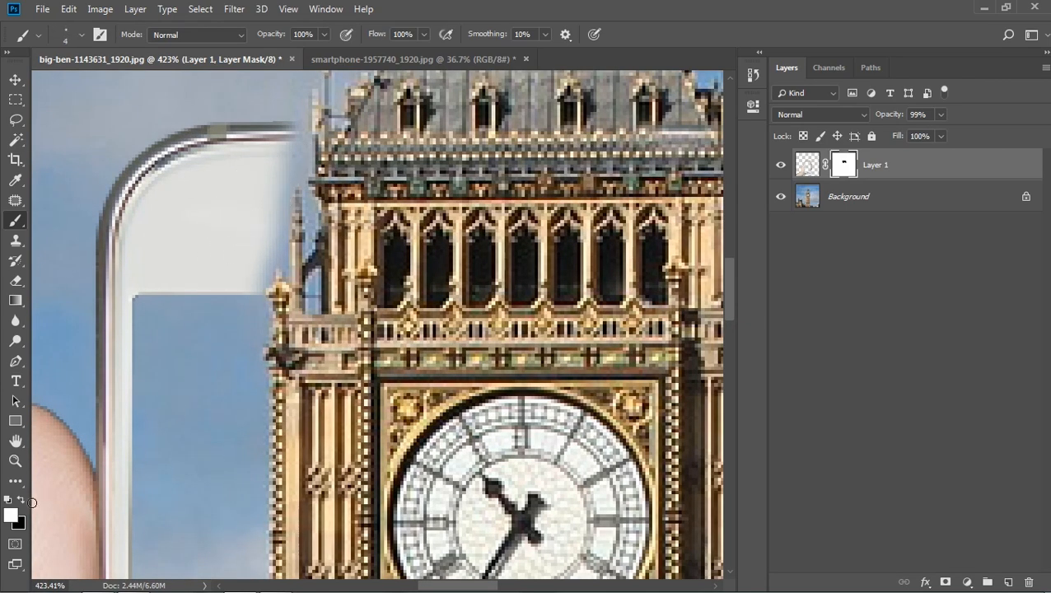
mouse_move(254, 290)
mouse_down()
mouse_move(274, 258)
mouse_move(282, 265)
mouse_move(279, 196)
mouse_move(281, 222)
mouse_move(269, 227)
mouse_up()
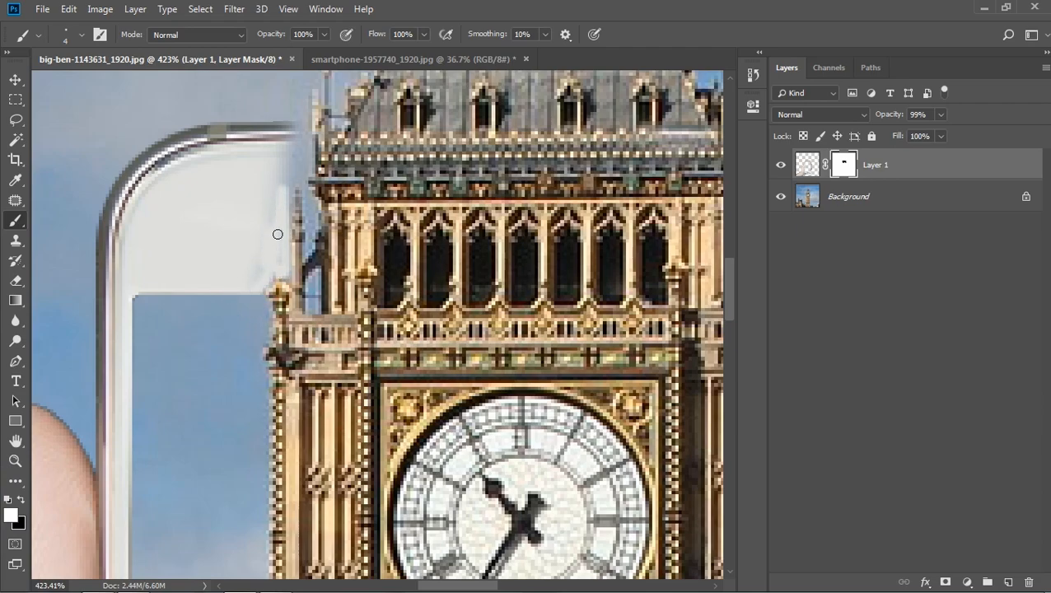
mouse_move(278, 158)
mouse_down()
mouse_move(302, 134)
mouse_move(303, 182)
mouse_move(300, 160)
mouse_move(280, 175)
mouse_move(308, 146)
mouse_up()
mouse_move(308, 201)
mouse_down()
mouse_move(309, 284)
mouse_move(312, 299)
mouse_up()
mouse_move(288, 180)
mouse_down()
mouse_move(281, 193)
mouse_move(287, 171)
mouse_up()
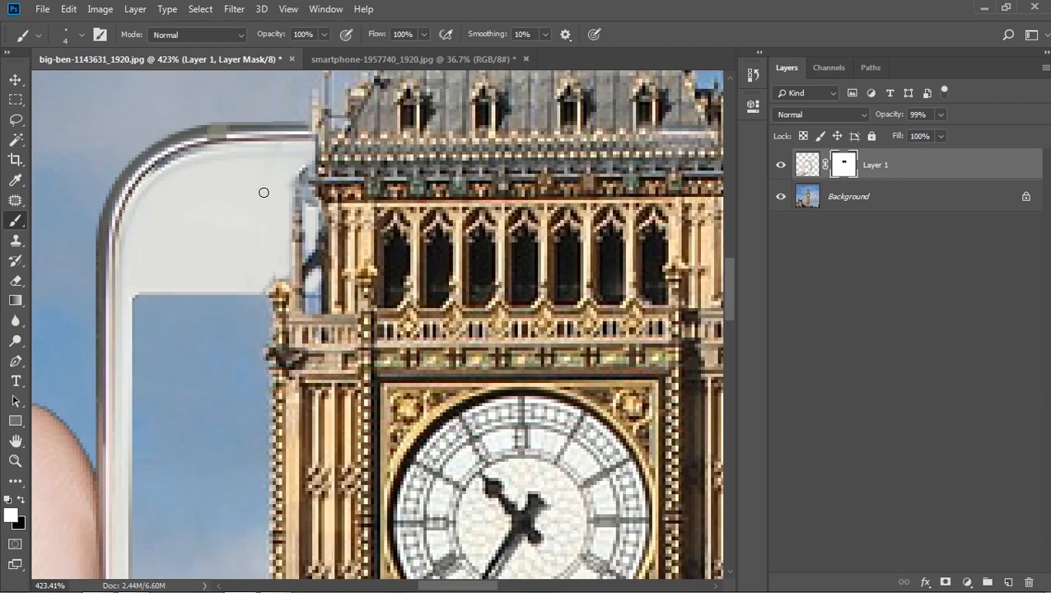
scroll(244, 225, down, 8)
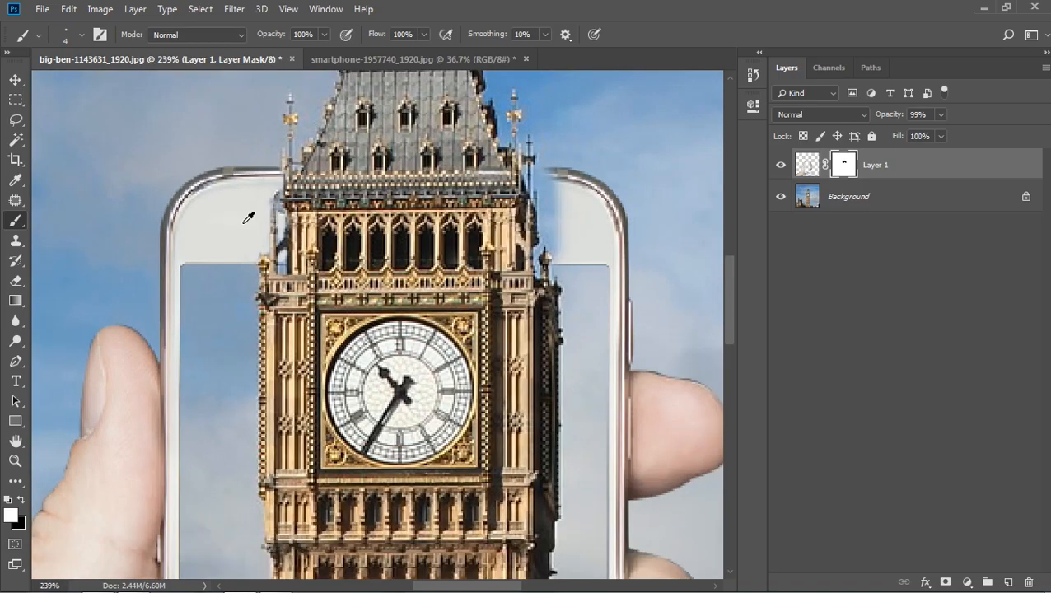
- Restore the phone's bezel along the tower's right edge by painting white on the mask with the 4 px brush
scroll(260, 177, up, 4)
drag(542, 226, 480, 227)
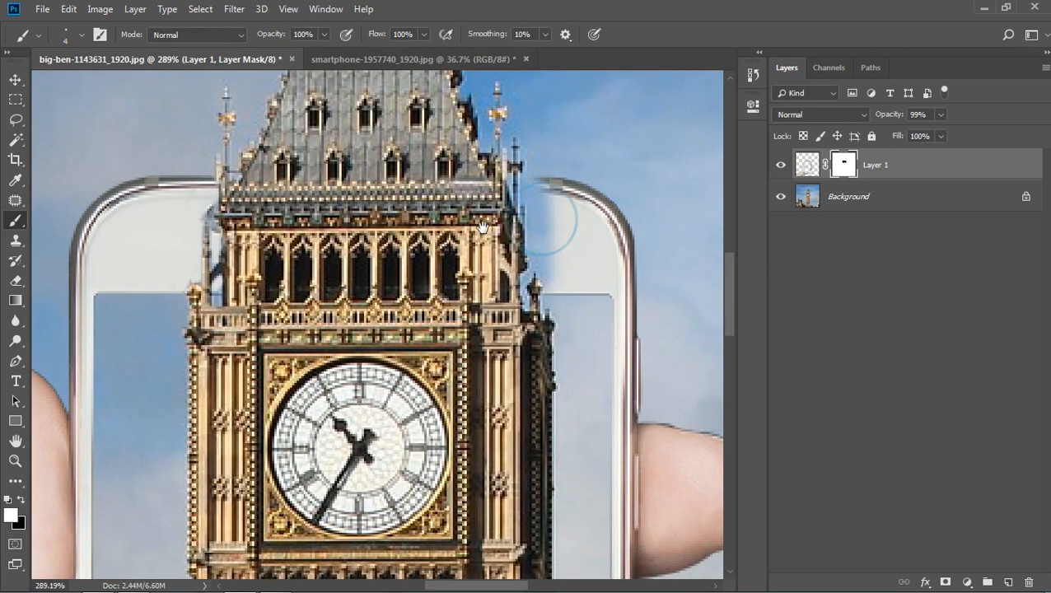
scroll(534, 179, up, 4)
mouse_move(496, 179)
mouse_down()
mouse_move(544, 181)
mouse_move(519, 178)
mouse_move(518, 212)
mouse_move(533, 197)
mouse_move(524, 292)
mouse_move(534, 300)
mouse_move(517, 329)
mouse_move(525, 360)
mouse_move(560, 332)
mouse_move(541, 312)
mouse_move(548, 324)
mouse_move(553, 297)
mouse_move(532, 245)
mouse_move(535, 287)
mouse_move(537, 197)
mouse_move(562, 276)
mouse_move(555, 284)
mouse_move(559, 267)
mouse_move(557, 315)
mouse_move(554, 205)
mouse_up()
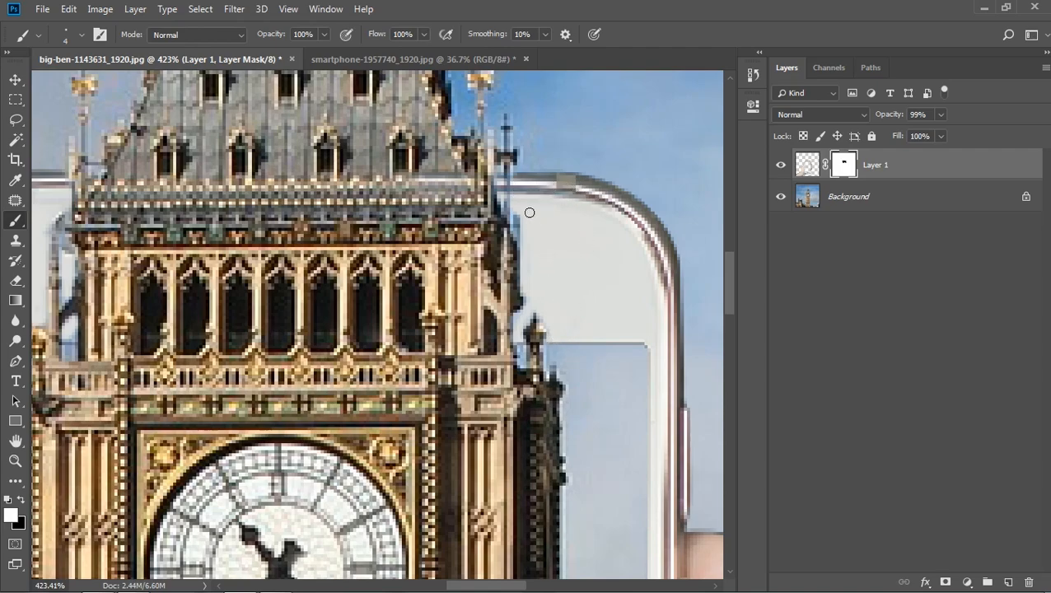
scroll(549, 247, down, 6)
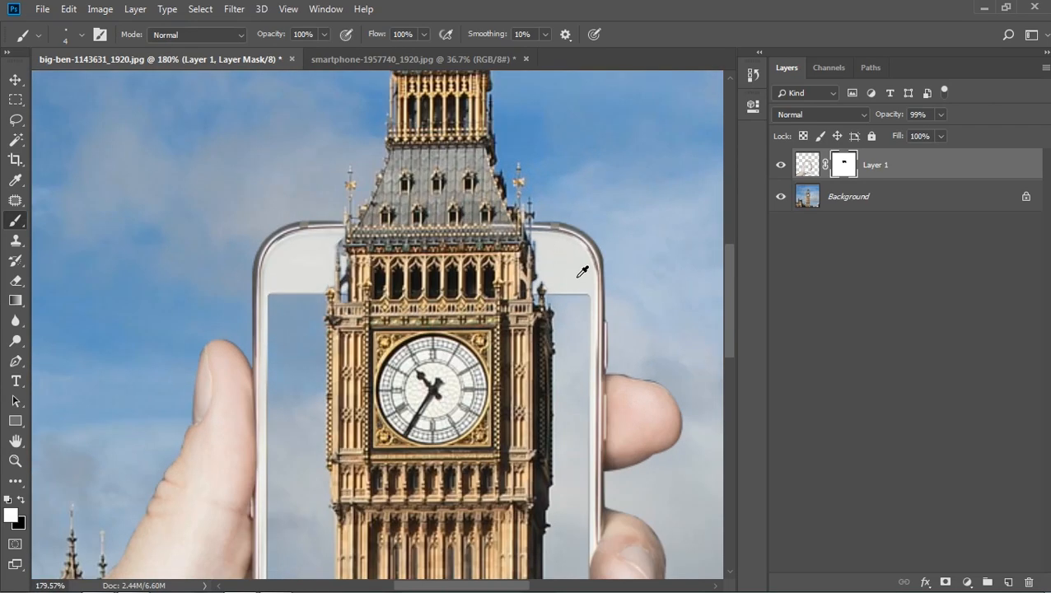
- Examine the masked edges up close on both sides of the tower where it overlaps the phone's top bezel
scroll(340, 239, up, 6)
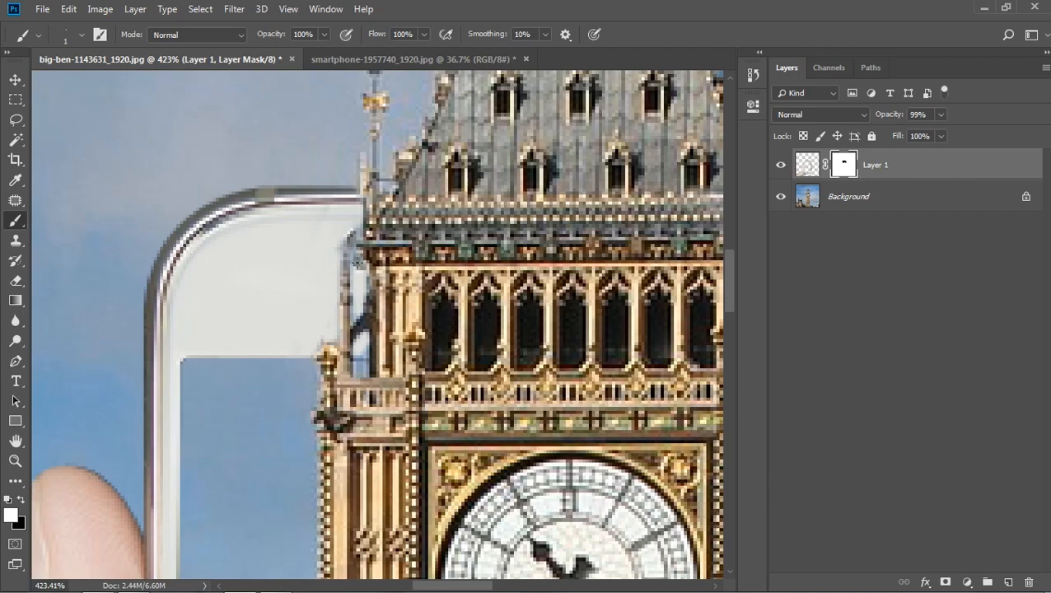
scroll(357, 272, down, 8)
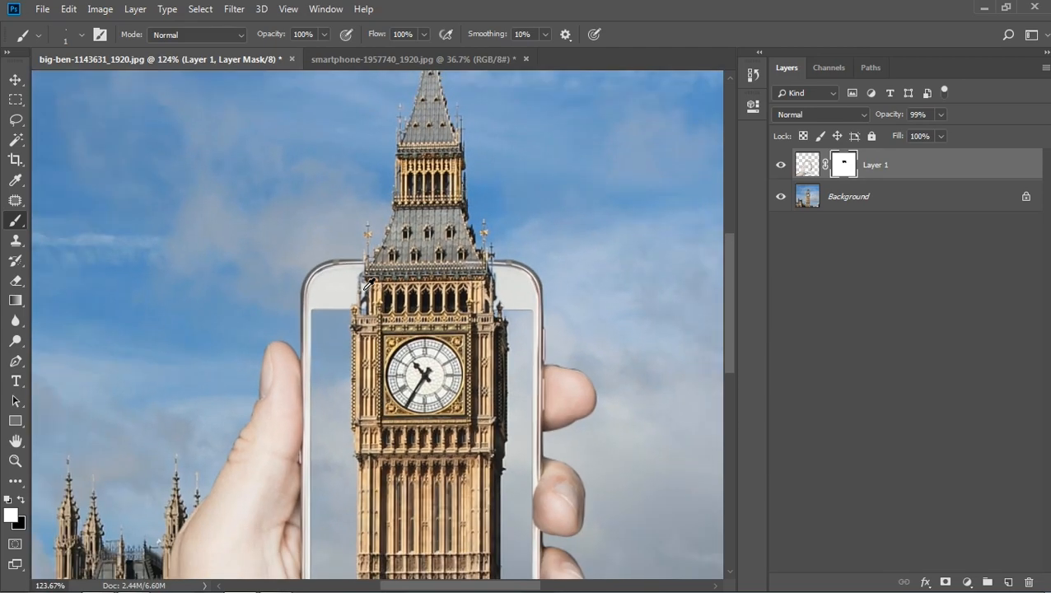
scroll(393, 293, down, 2)
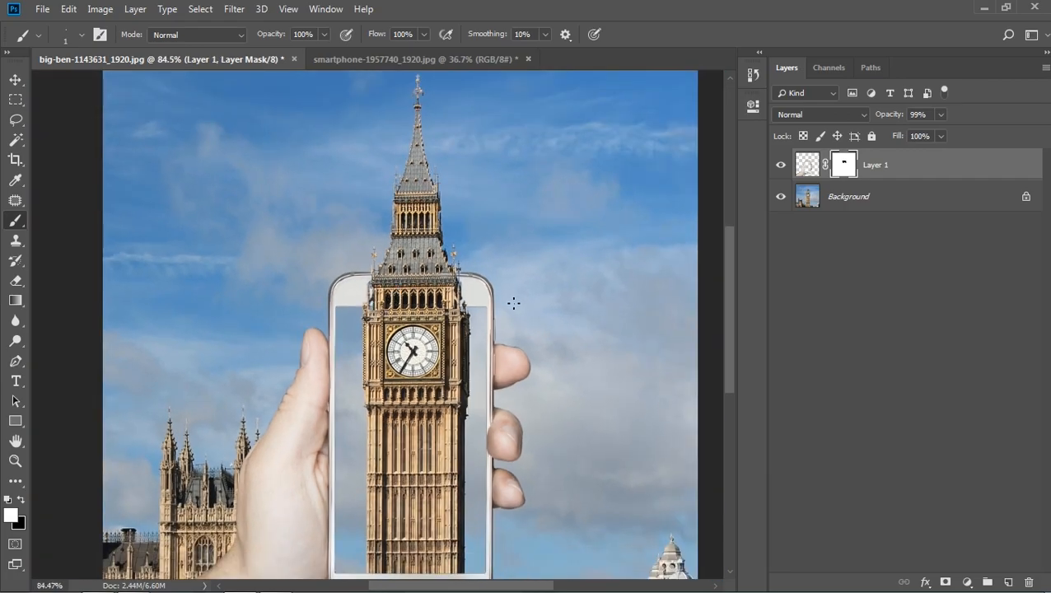
scroll(455, 265, up, 5)
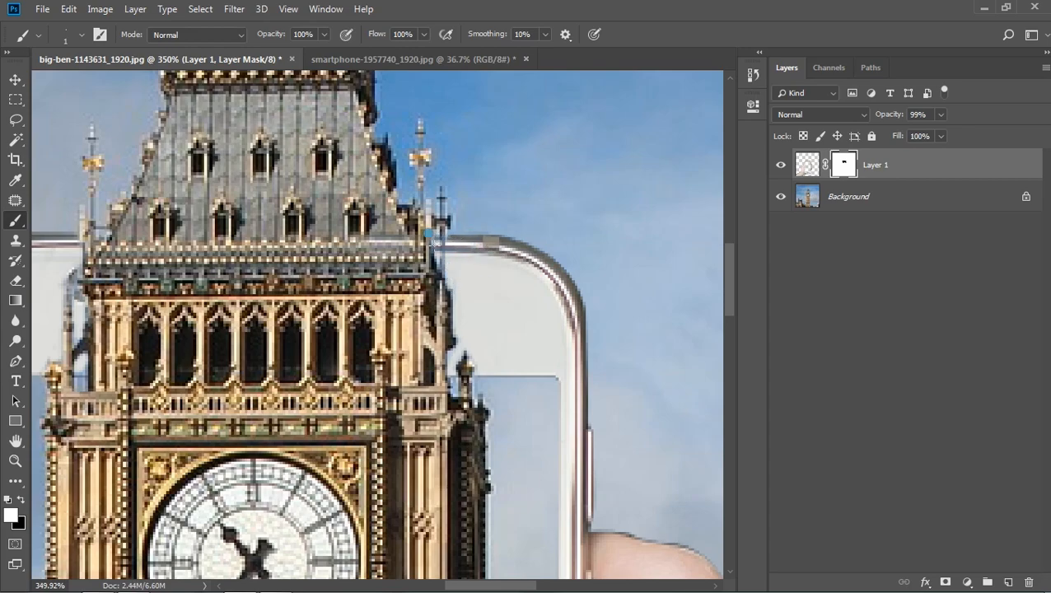
drag(184, 293, 303, 304)
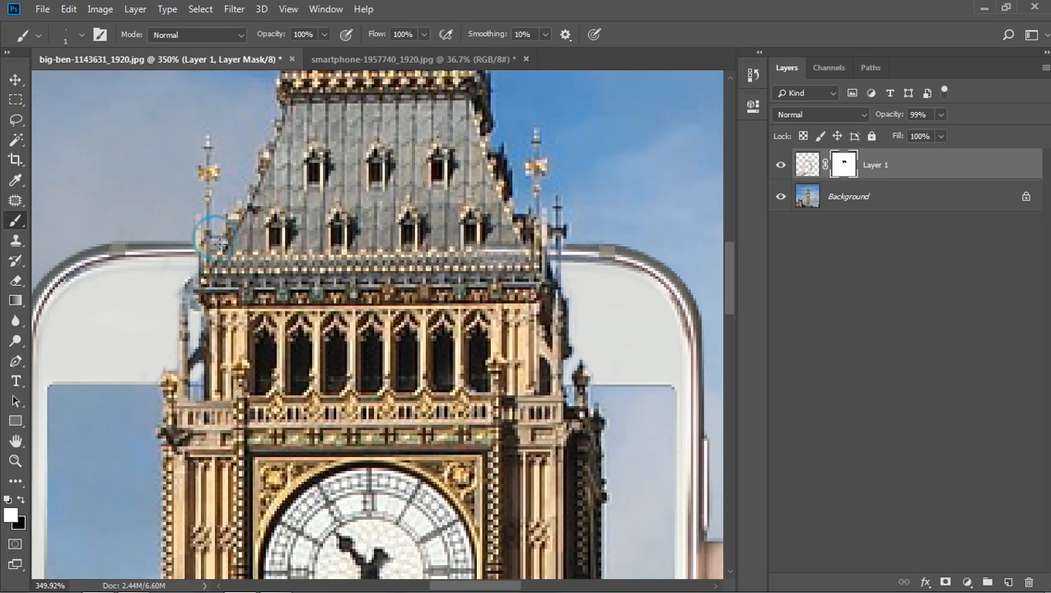
key(ctrl+0)
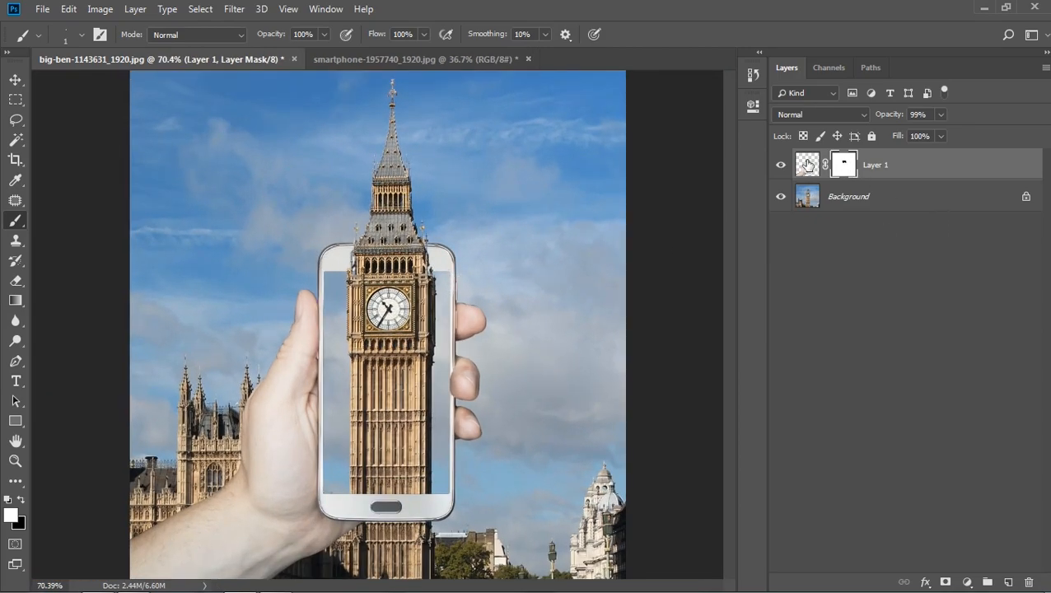
- Add a Levels adjustment layer above Layer 1 and set its midtone value to 0.64
click(808, 168)
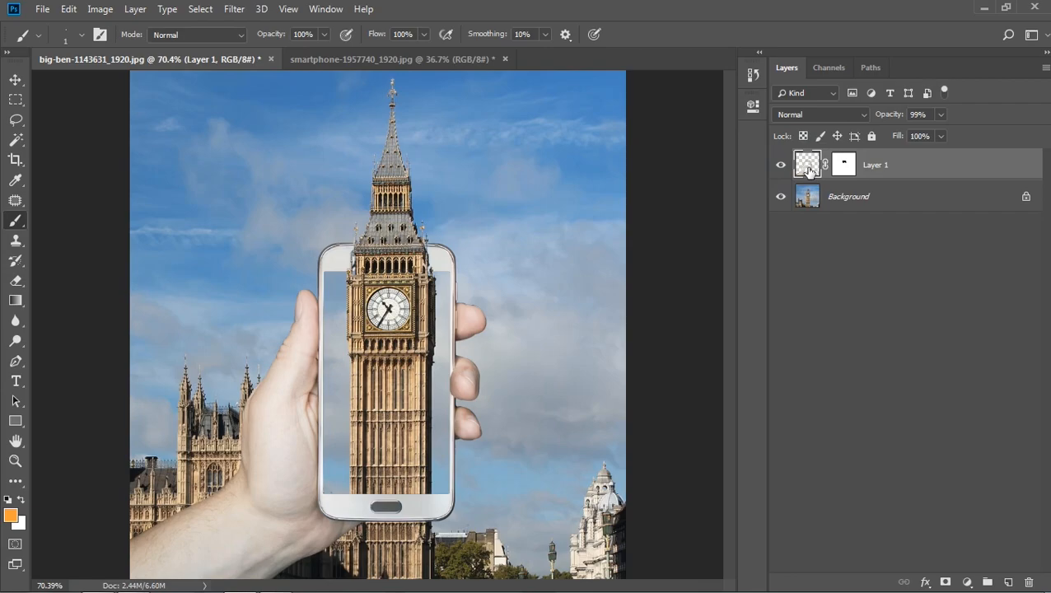
click(967, 583)
click(949, 372)
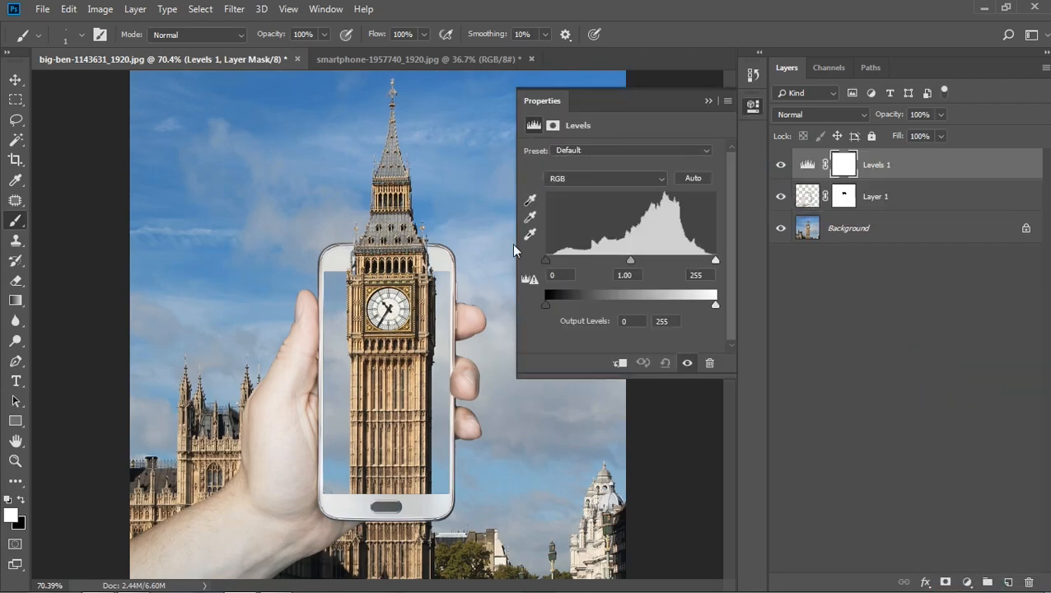
click(633, 274)
text(0.64)
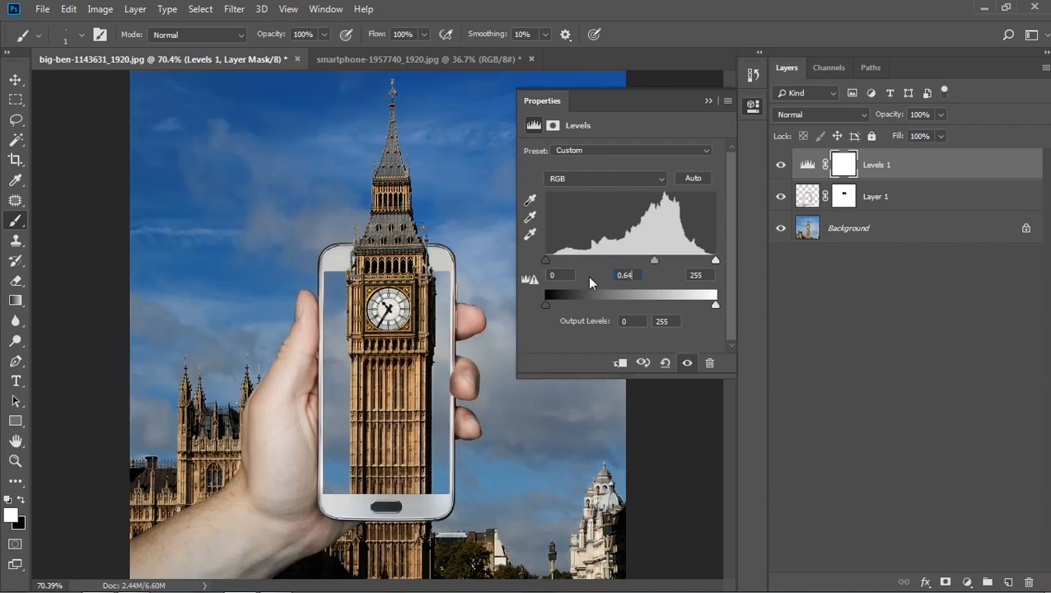
- Add a Hue/Saturation adjustment layer with hue at -7 and saturation at 14
click(969, 583)
click(969, 582)
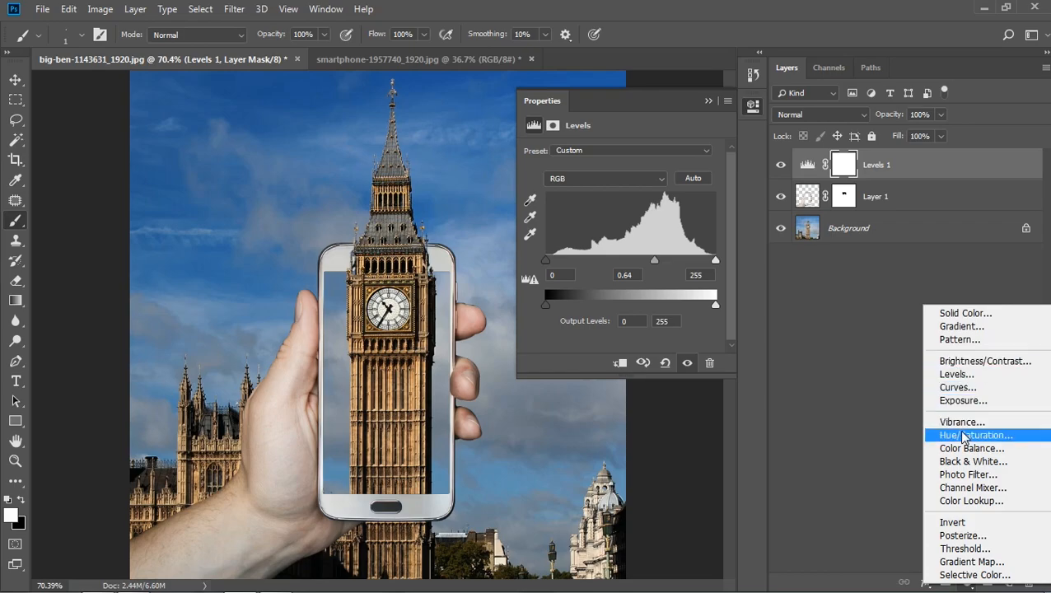
click(962, 435)
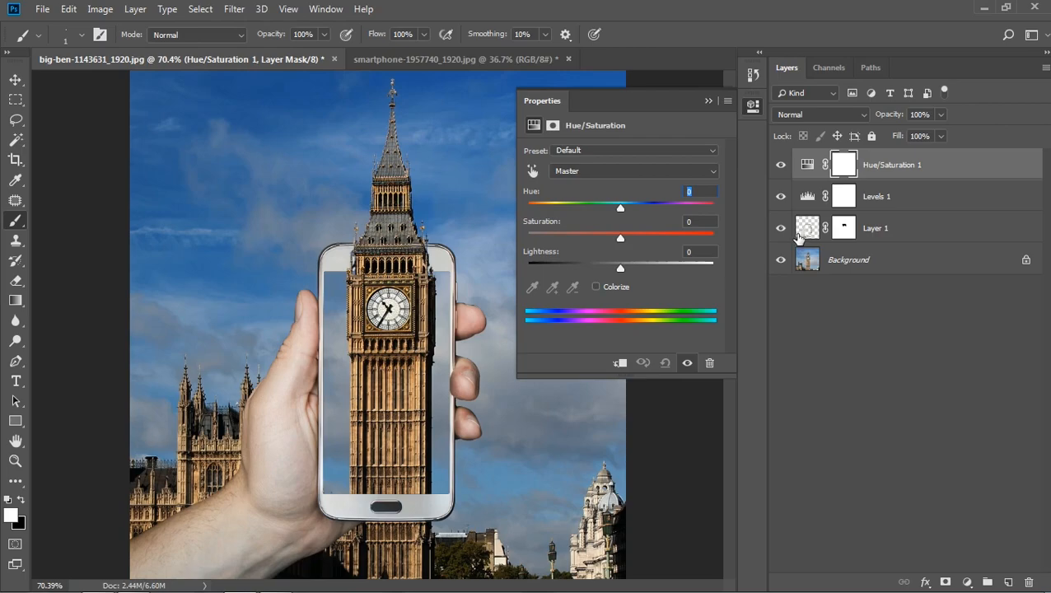
text(-7)
click(698, 222)
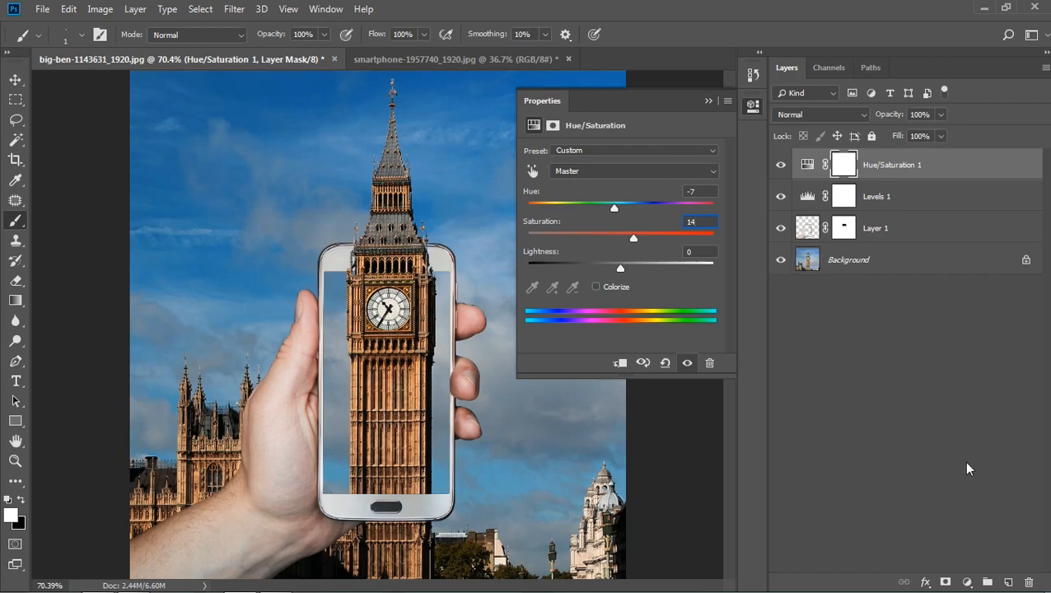
- Add a Color Lookup adjustment layer using the Crisp_Warm.look 3DLUT and lower its opacity to 51%
click(967, 581)
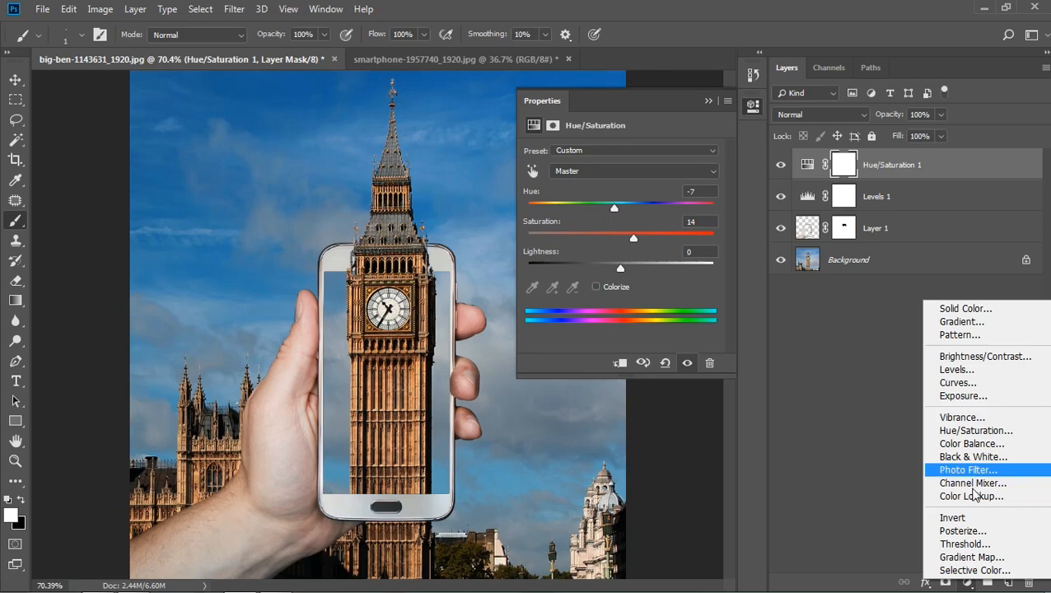
click(973, 496)
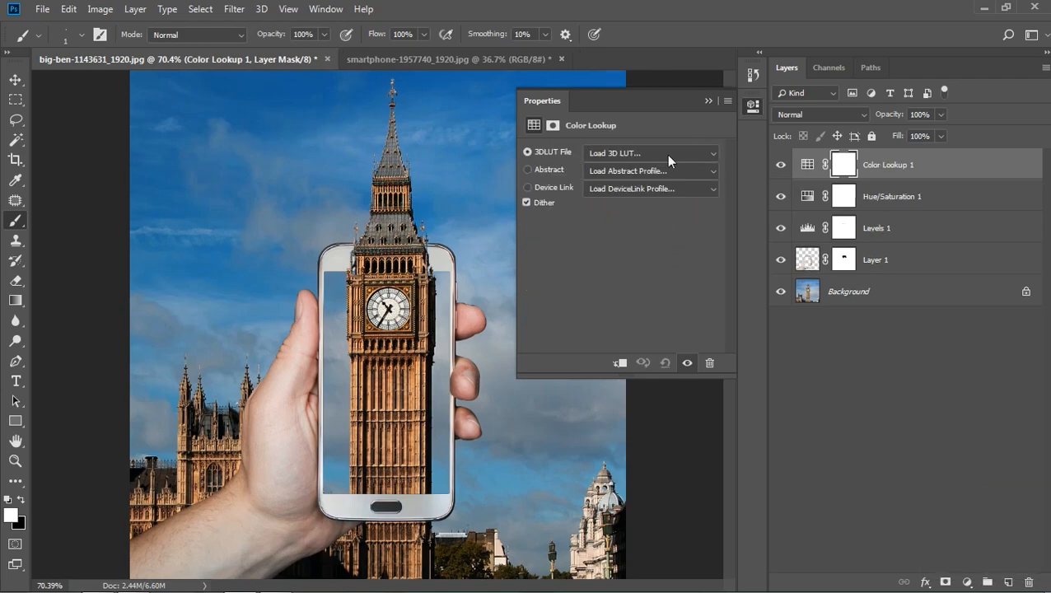
click(667, 155)
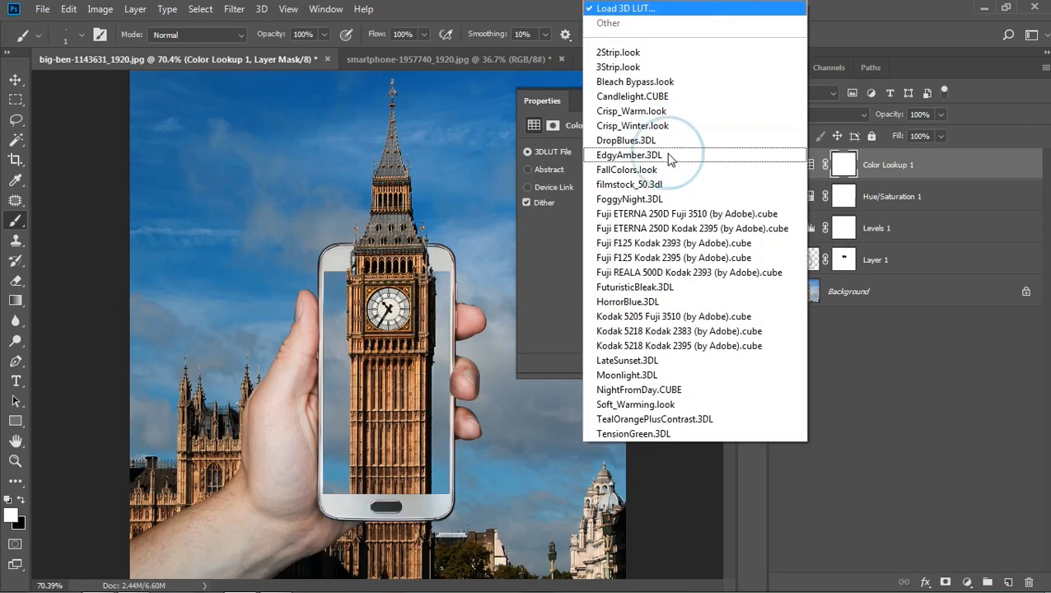
click(640, 113)
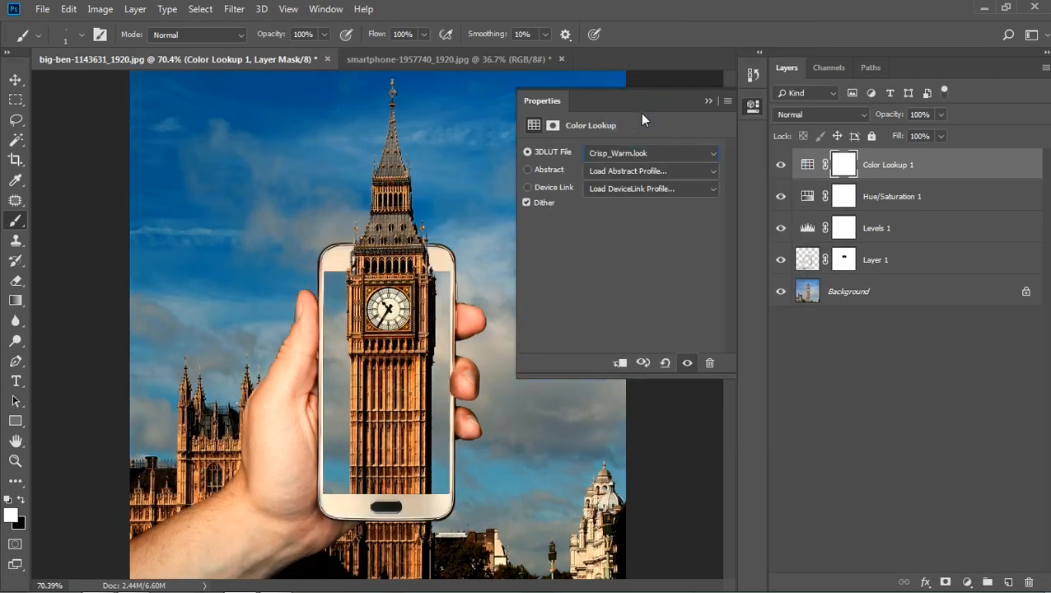
click(707, 101)
mouse_move(898, 116)
mouse_down()
mouse_move(875, 113)
mouse_move(892, 117)
mouse_move(883, 121)
mouse_up()
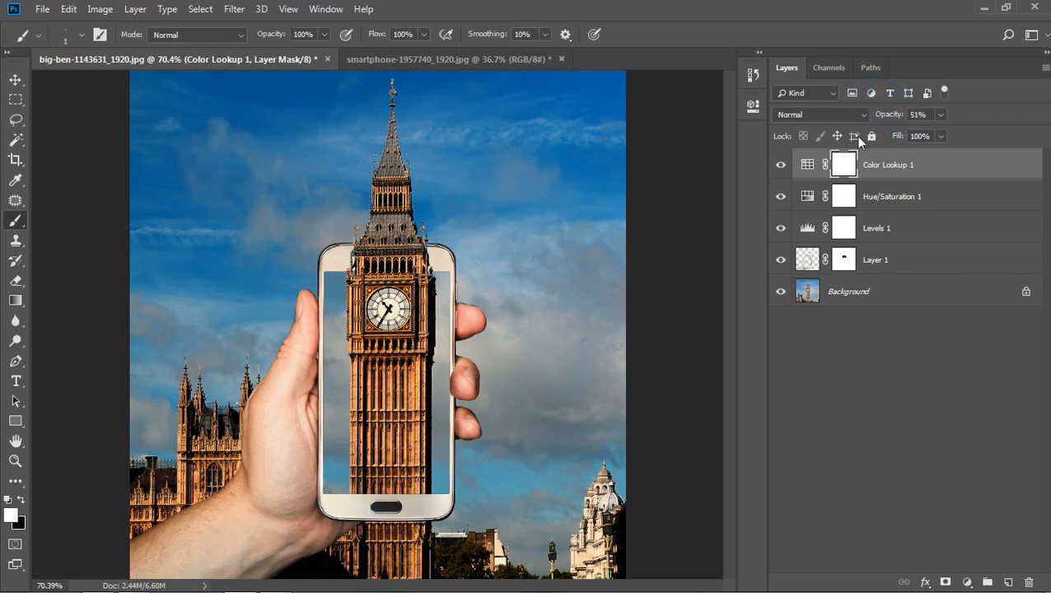
- Compare the image with and without the Color Lookup layer and view the whole composite
click(781, 169)
click(781, 167)
click(15, 79)
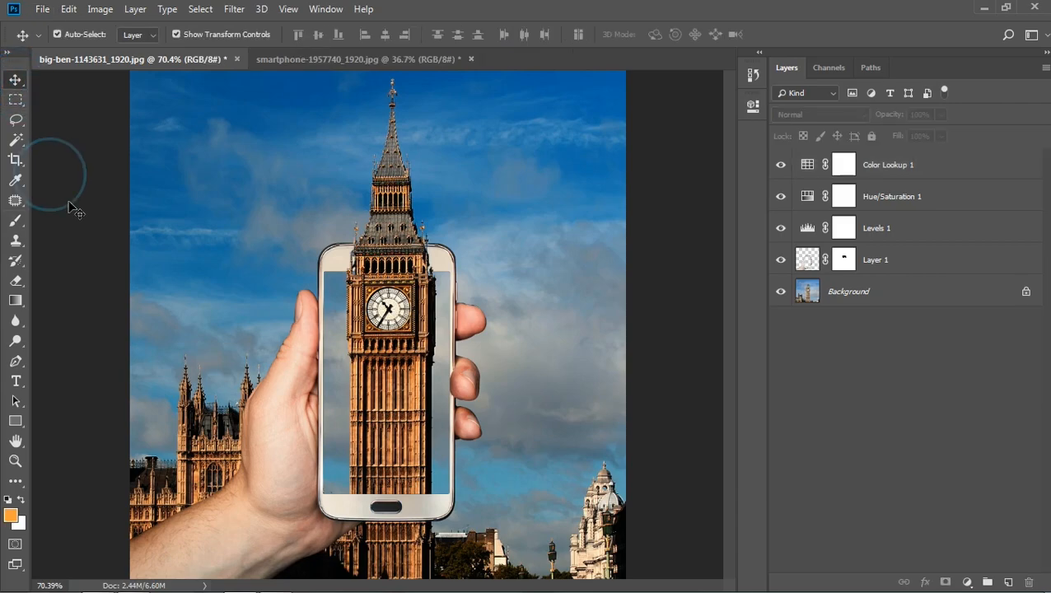
key(ctrl+0)
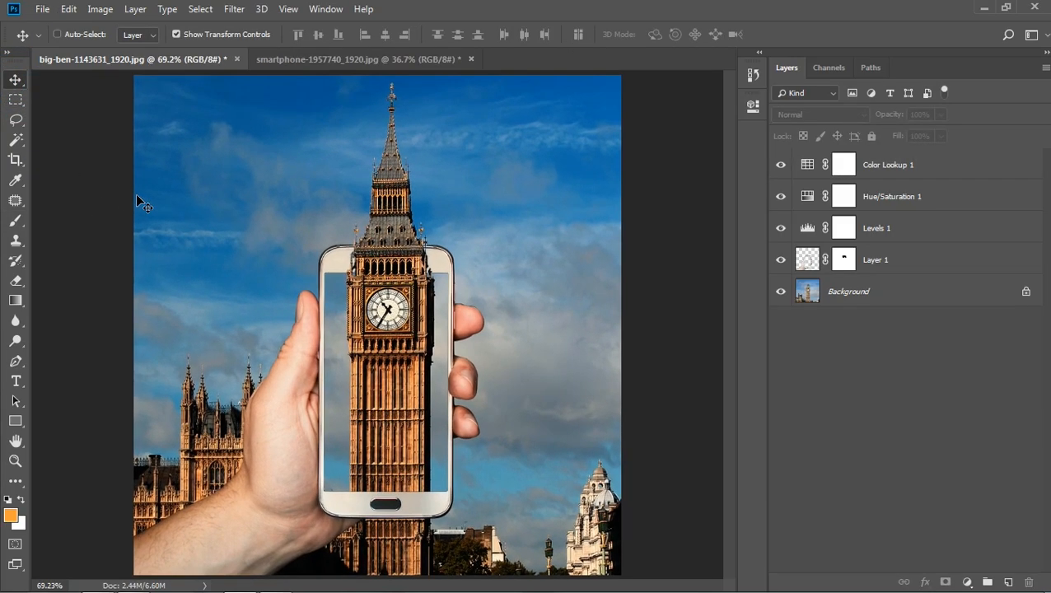